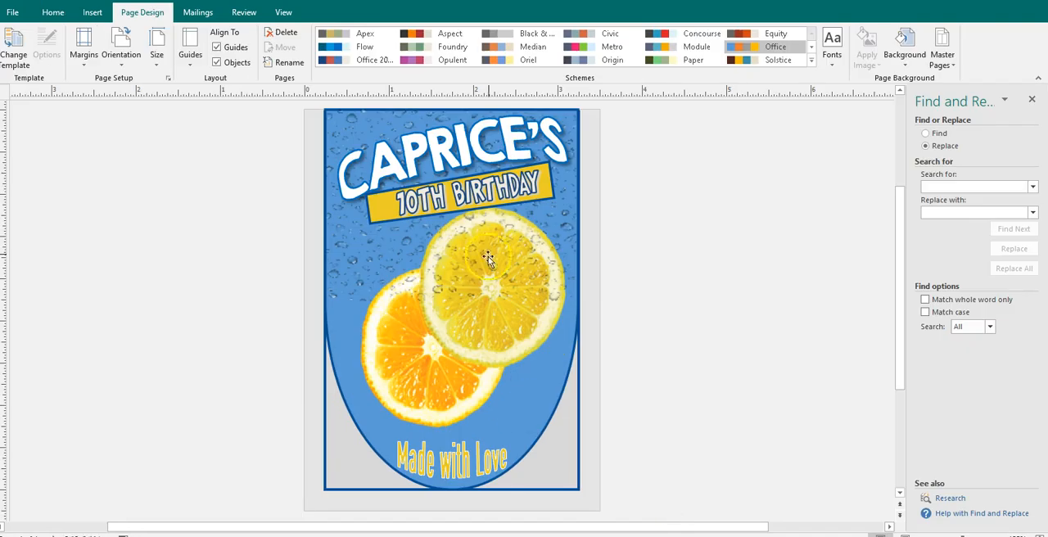
# - Ungroup the juice pouch label design and the nested title group holding the name and birthday banner
pyautogui.click(494, 251)
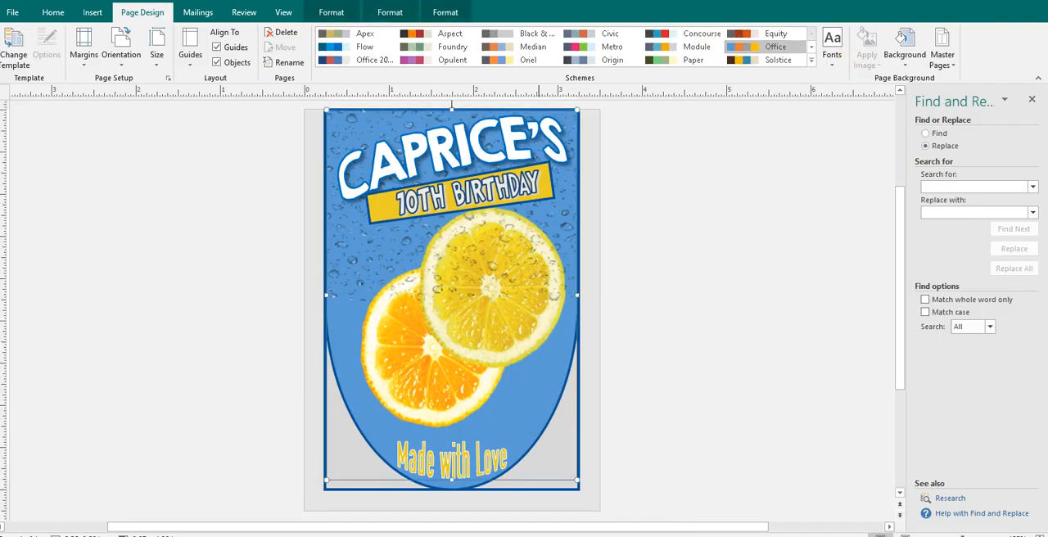
pyautogui.click(445, 13)
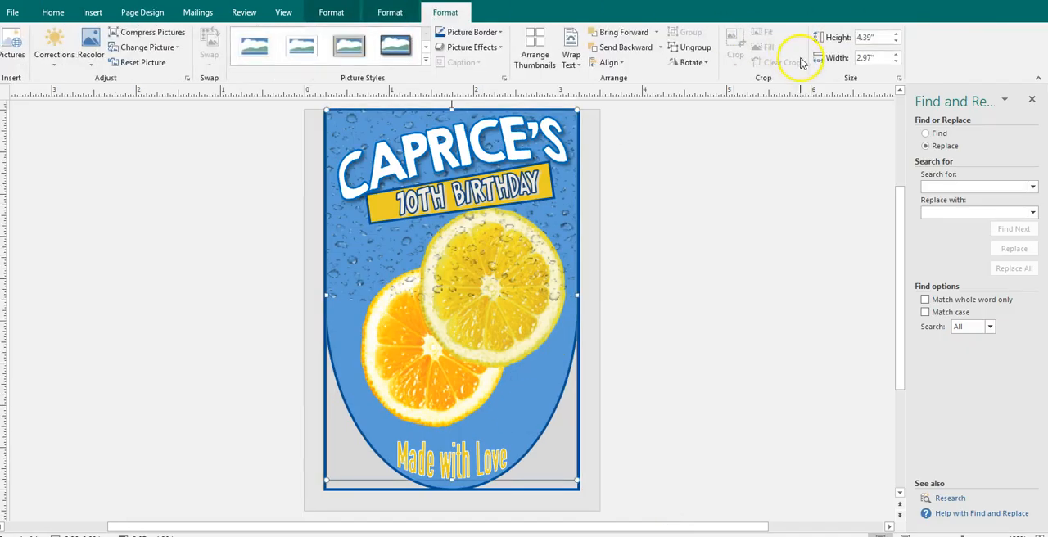
pyautogui.click(670, 46)
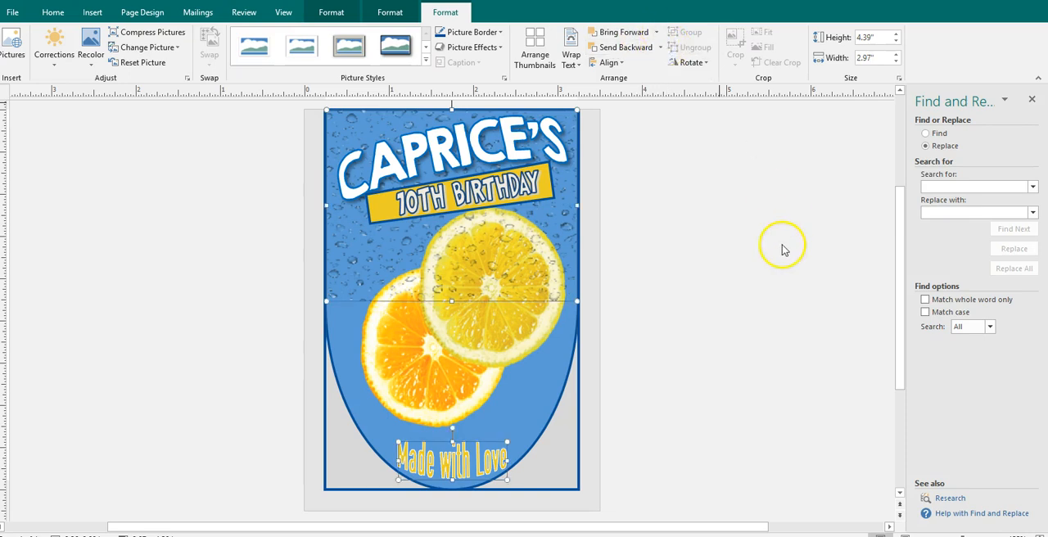
pyautogui.click(506, 178)
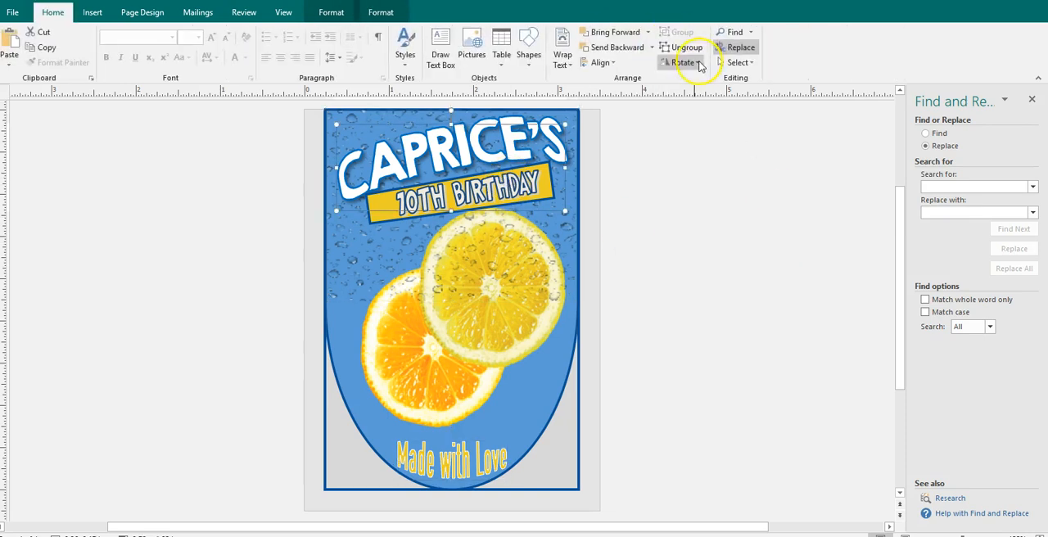
pyautogui.click(682, 47)
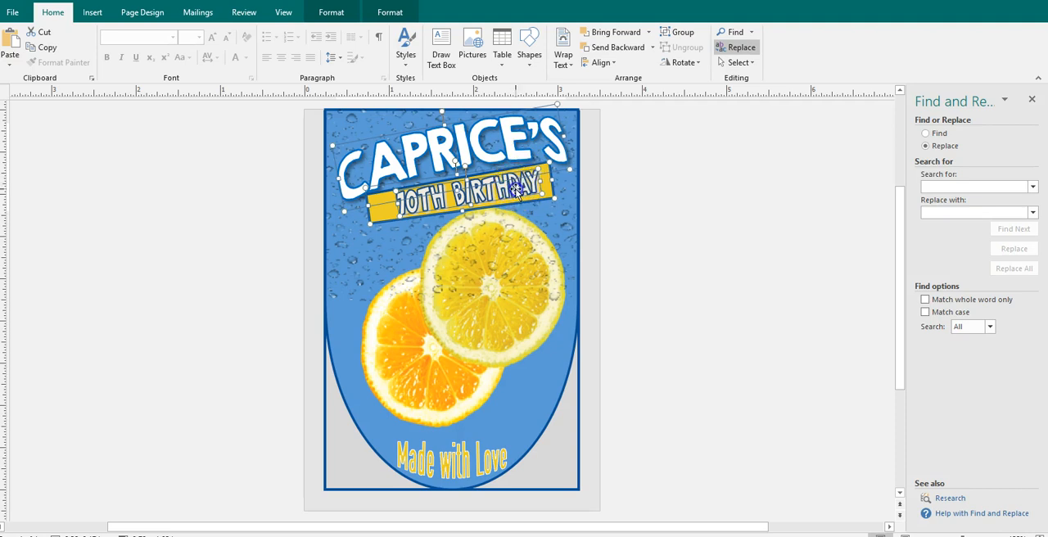
# - Move the water droplet overlay and the citrus slices picture off the label to opposite sides of the page
pyautogui.click(461, 271)
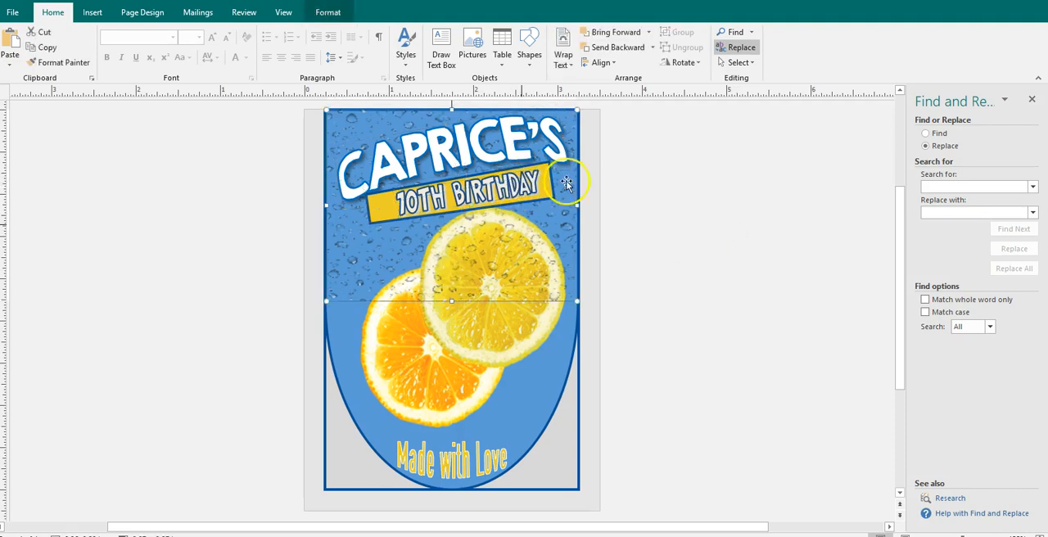
pyautogui.moveTo(408, 277); pyautogui.dragTo(92, 285)
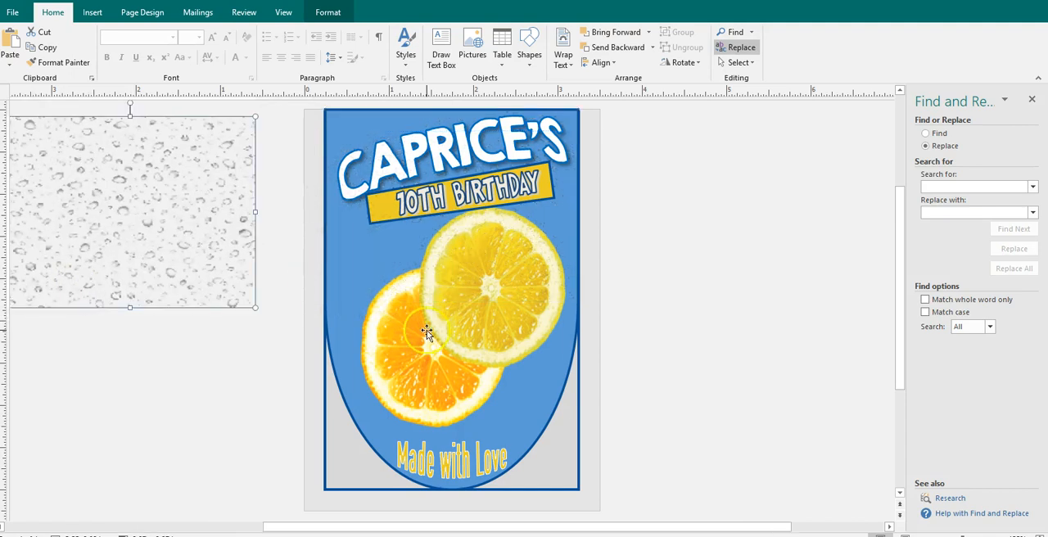
pyautogui.click(443, 323)
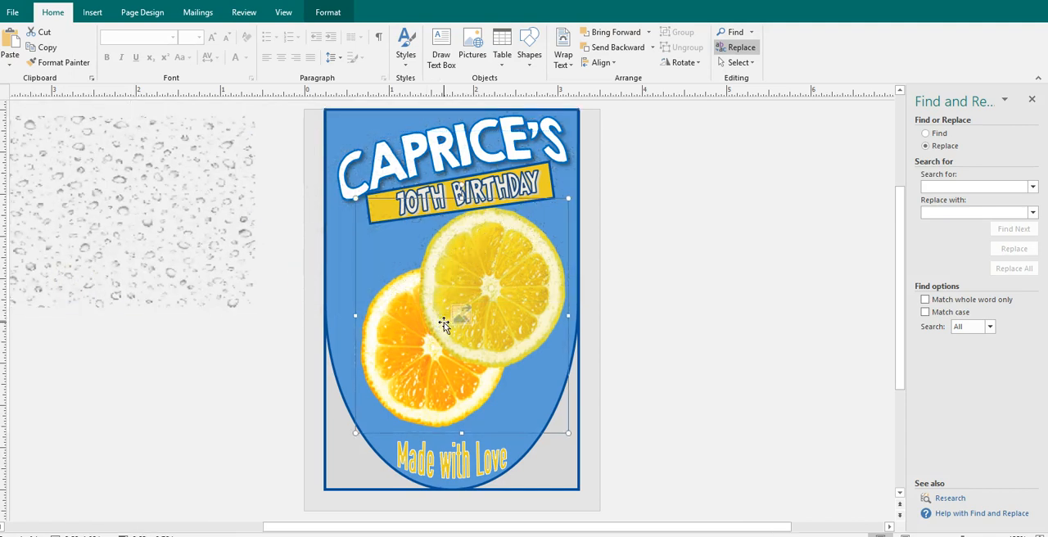
pyautogui.moveTo(434, 322); pyautogui.dragTo(678, 359)
pyautogui.click(503, 387)
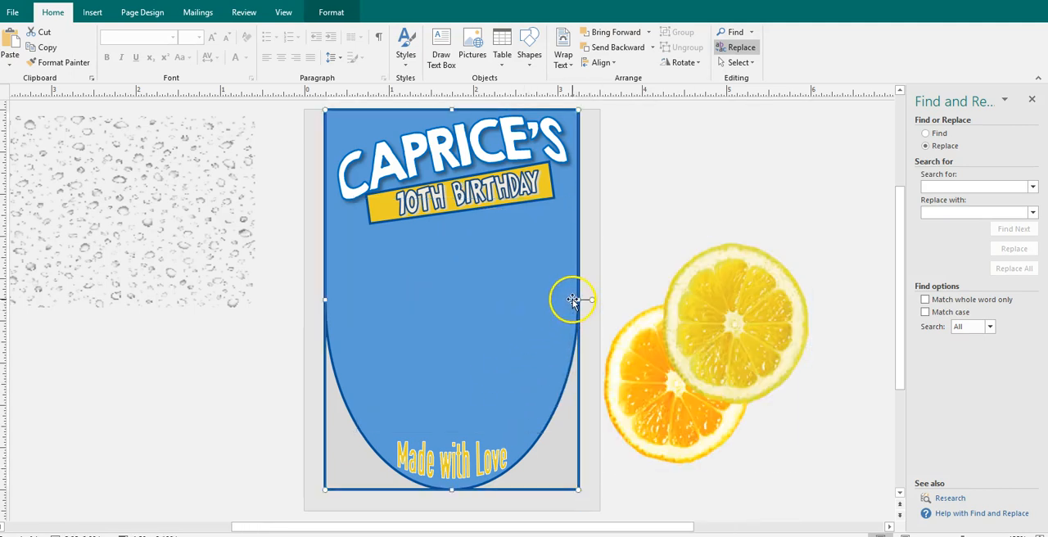
pyautogui.click(331, 13)
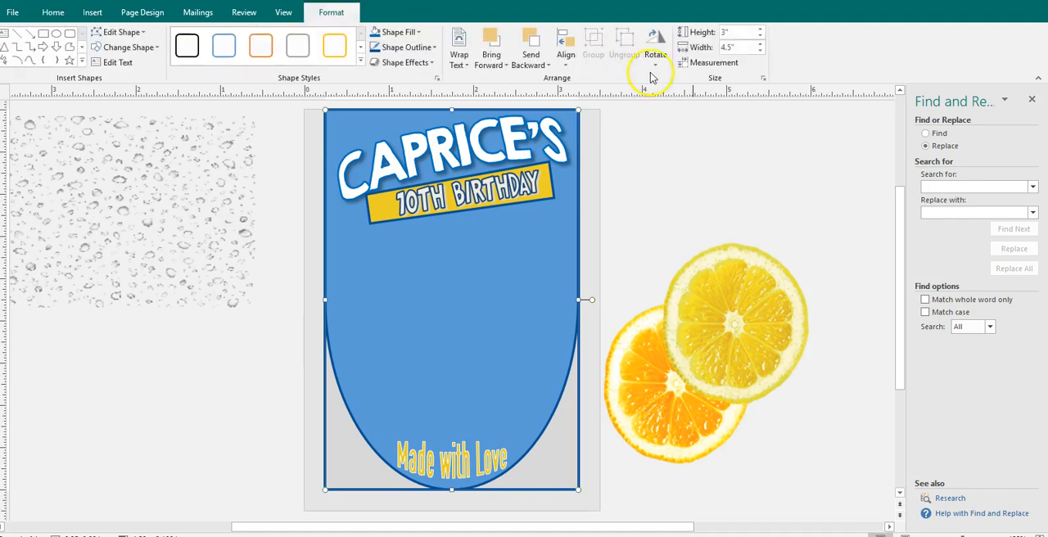
pyautogui.click(416, 32)
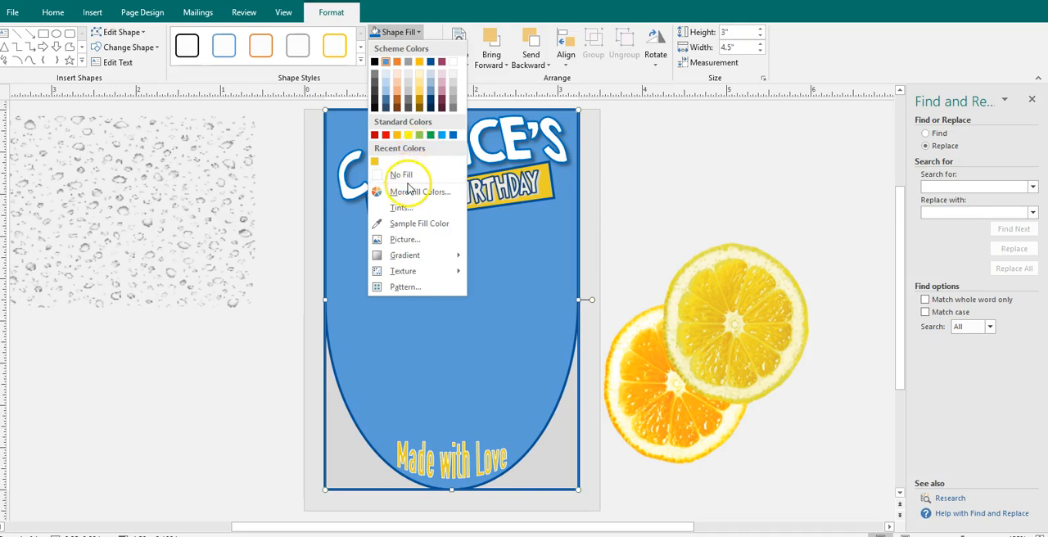
# - Switch to File Explorer and search the Desktop folder for "cu" to find the unicorn artwork
pyautogui.click(299, 536)
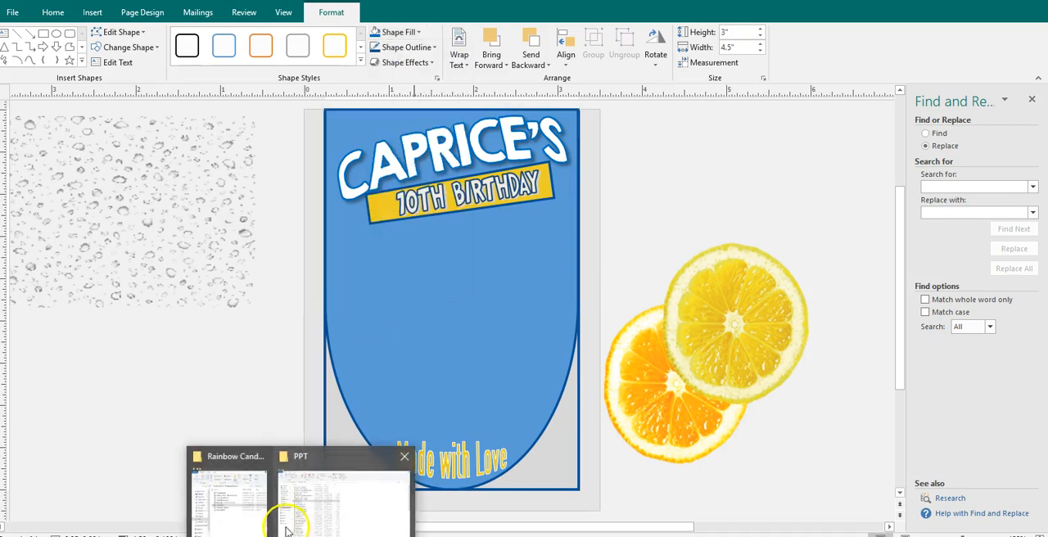
pyautogui.click(259, 519)
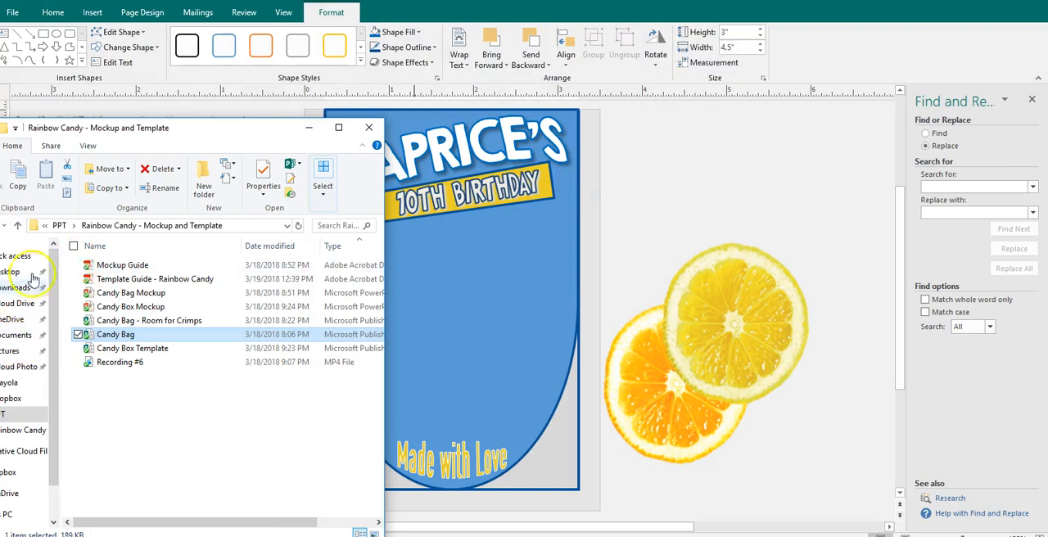
pyautogui.click(18, 257)
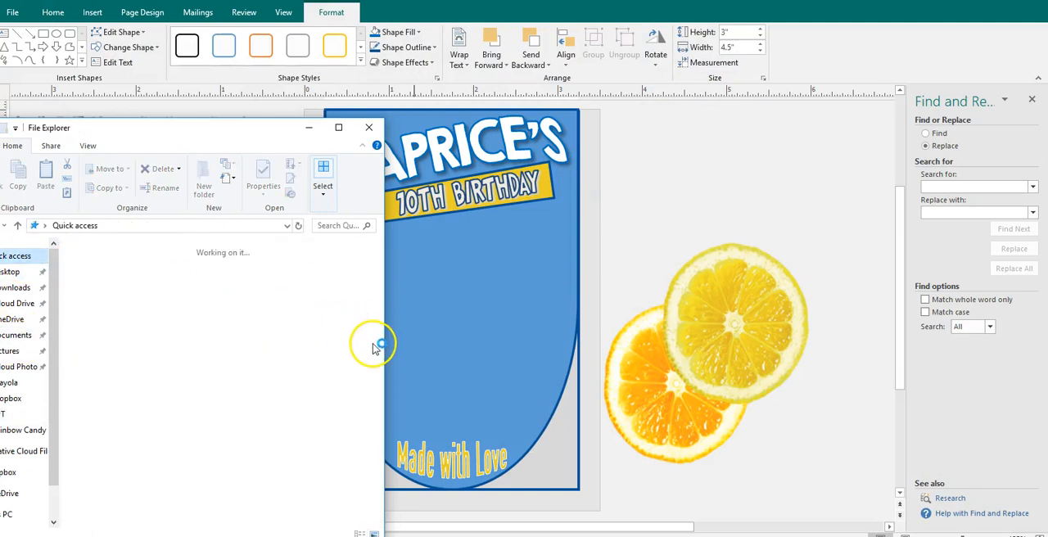
pyautogui.moveTo(378, 347); pyautogui.dragTo(374, 386)
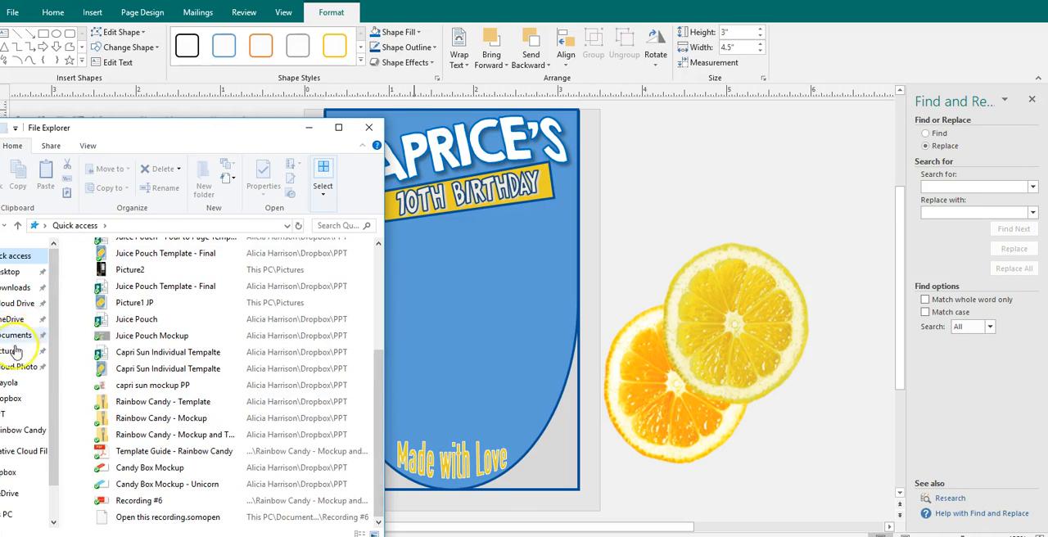
pyautogui.click(23, 275)
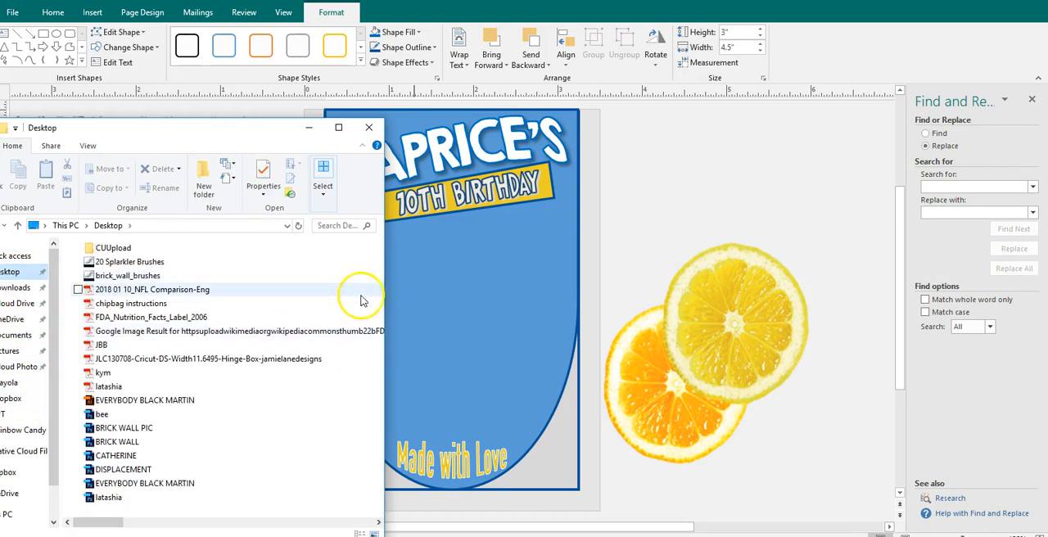
pyautogui.write('ca')
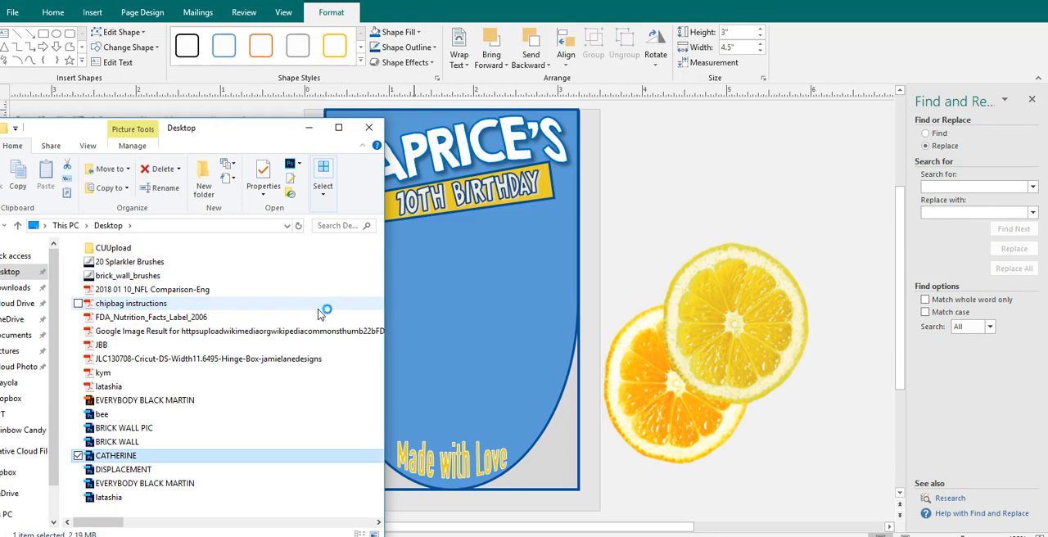
pyautogui.click(325, 224)
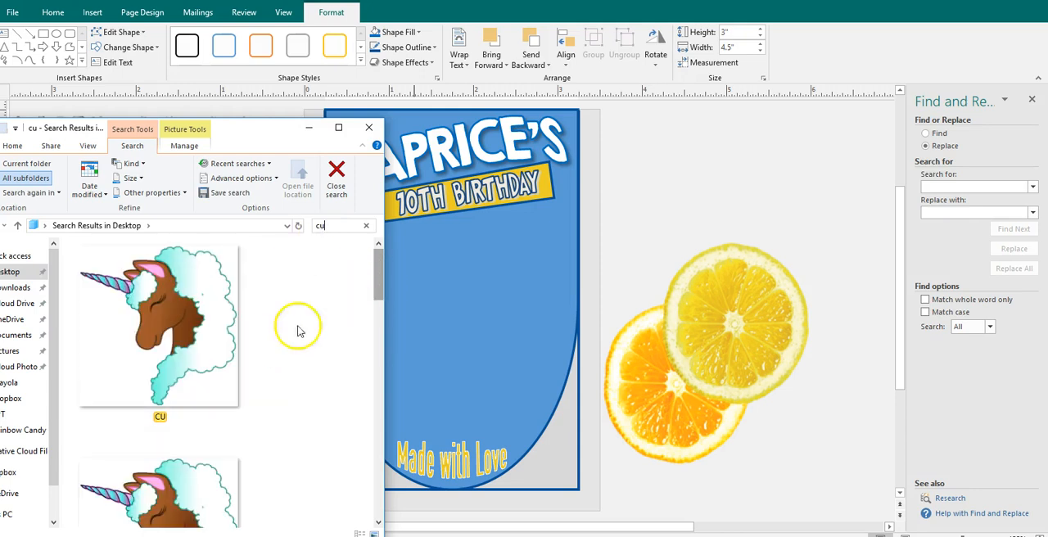
# - Try the unicorn picture with the white background on the label and delete it
pyautogui.moveTo(211, 352); pyautogui.dragTo(489, 349)
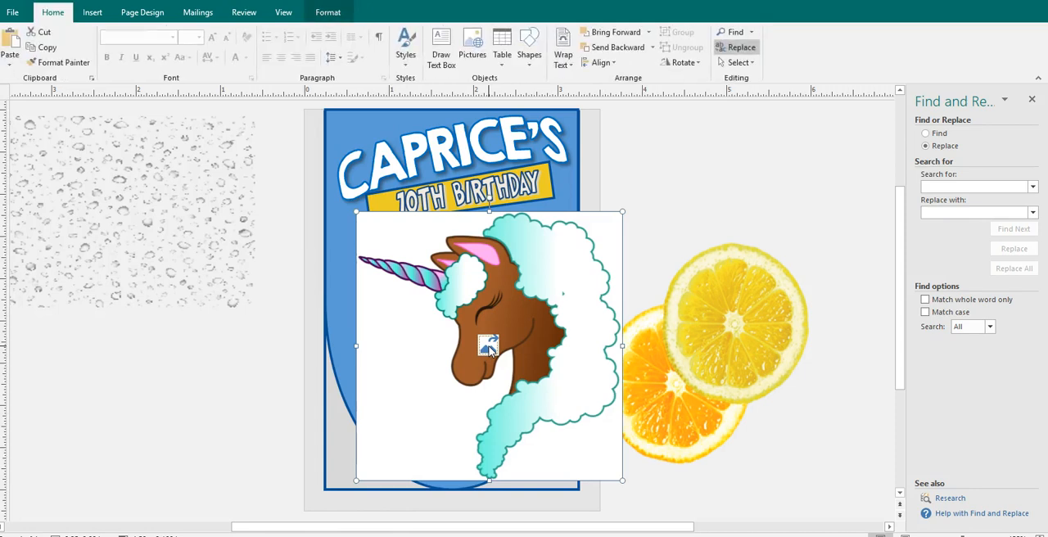
pyautogui.press('Delete')
# - Insert the unicorn picture with the transparent background from the search results, scaled to fit the label between the birthday banner and "Made with Love"
pyautogui.moveTo(298, 536)
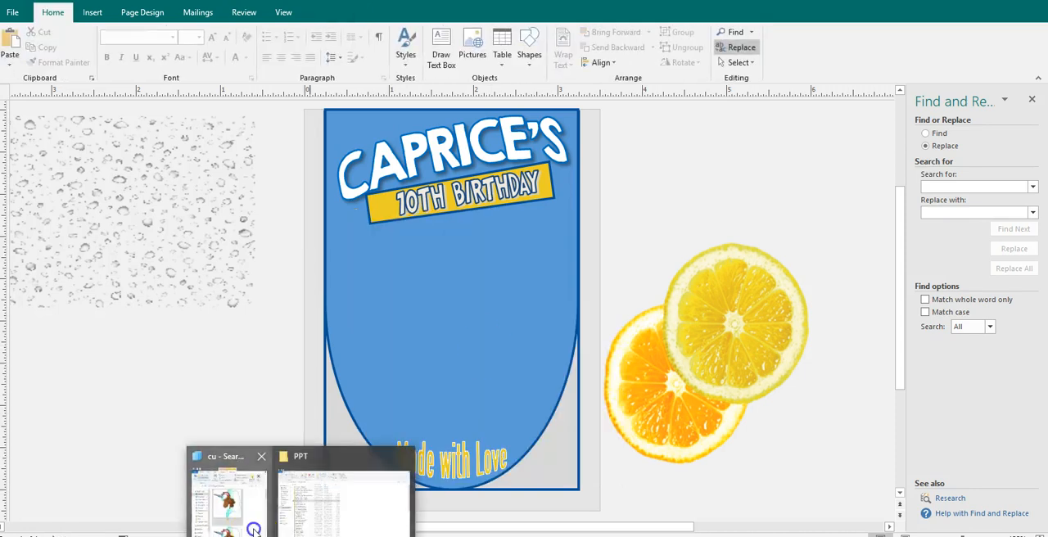
pyautogui.click(255, 529)
pyautogui.moveTo(192, 486); pyautogui.dragTo(499, 412)
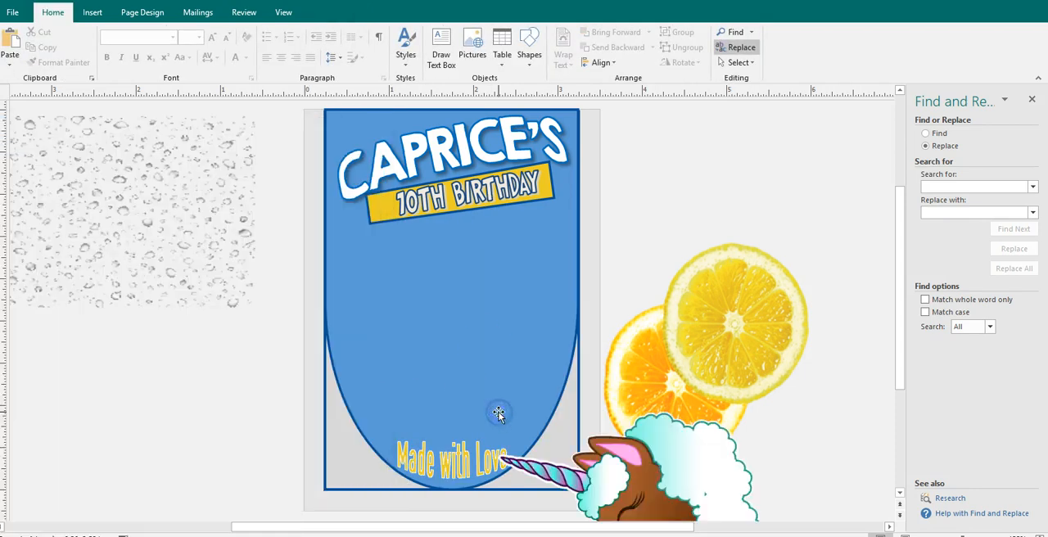
pyautogui.moveTo(501, 338); pyautogui.dragTo(439, 264)
pyautogui.moveTo(567, 206); pyautogui.dragTo(527, 246)
pyautogui.moveTo(473, 299)
pyautogui.mouseDown()
pyautogui.moveTo(491, 297)
pyautogui.moveTo(480, 288)
pyautogui.mouseUp()
pyautogui.click(615, 237)
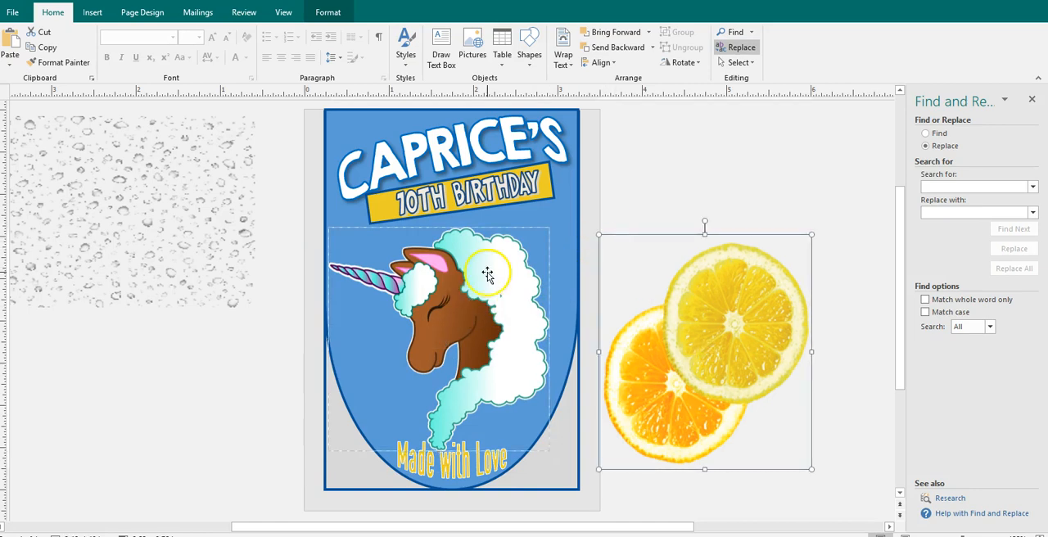
# - Replace the headline WordArt text with the new birthday child's first name in capital letters and possessive form
pyautogui.click(483, 154)
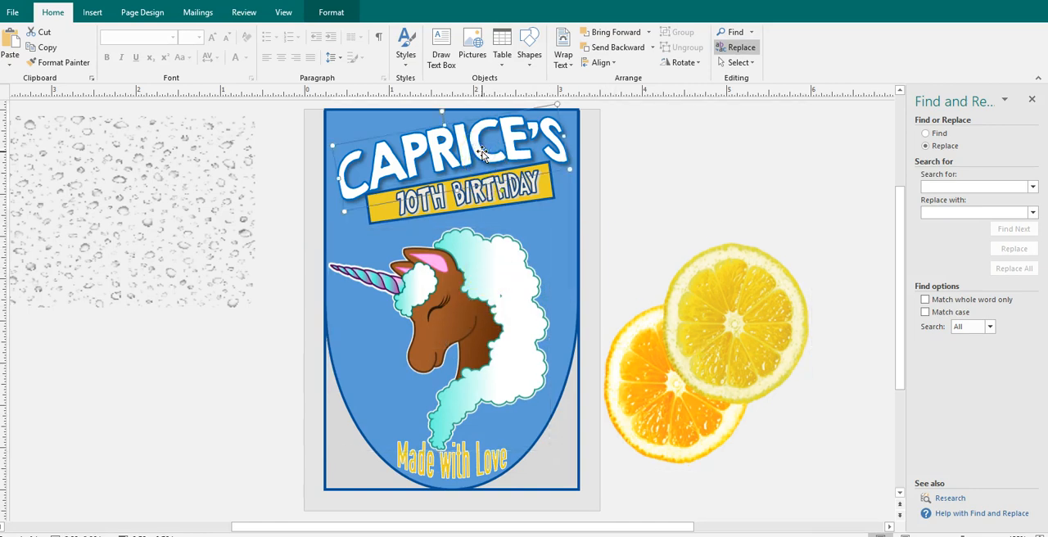
pyautogui.click(344, 13)
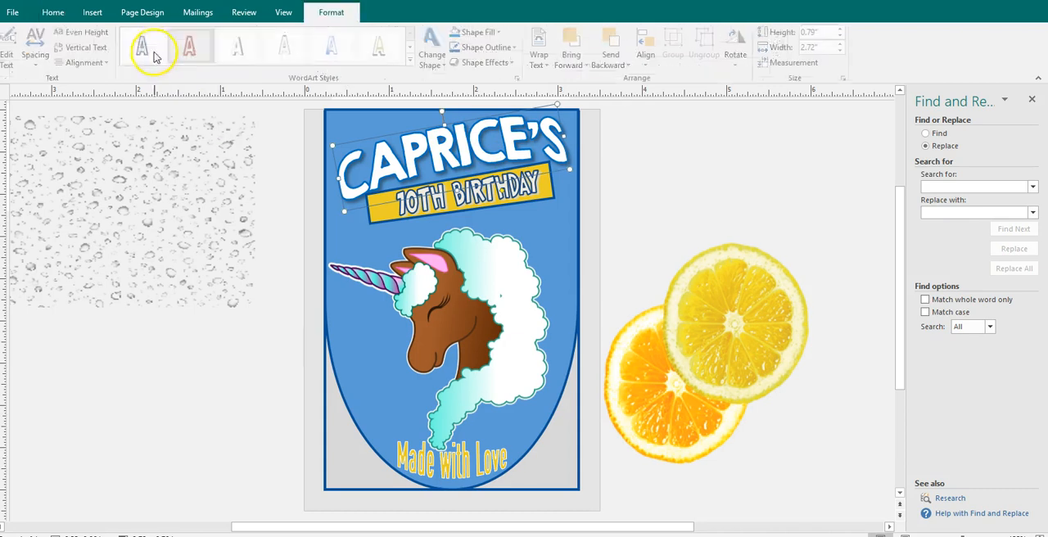
pyautogui.doubleClick(370, 190)
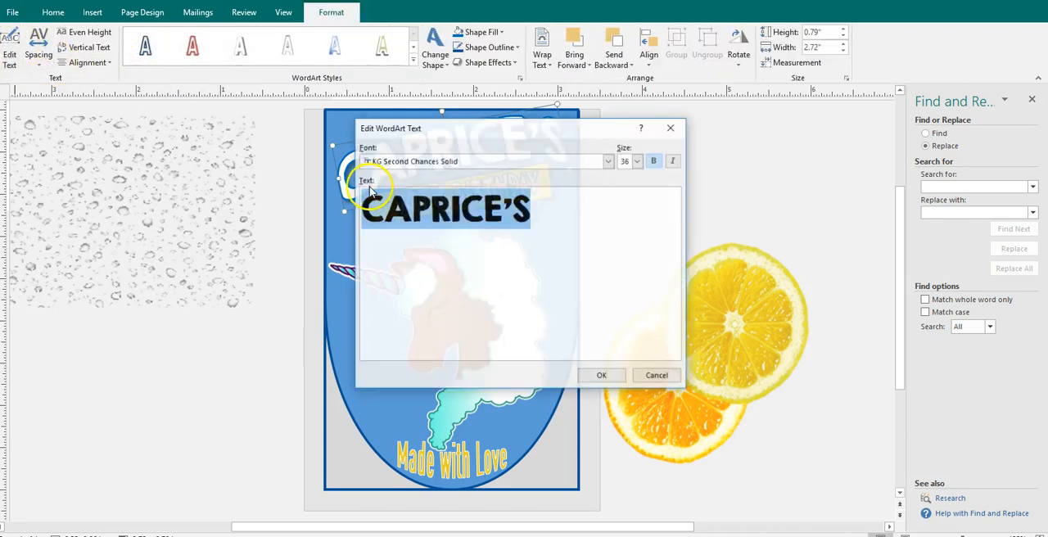
pyautogui.write('MAR')
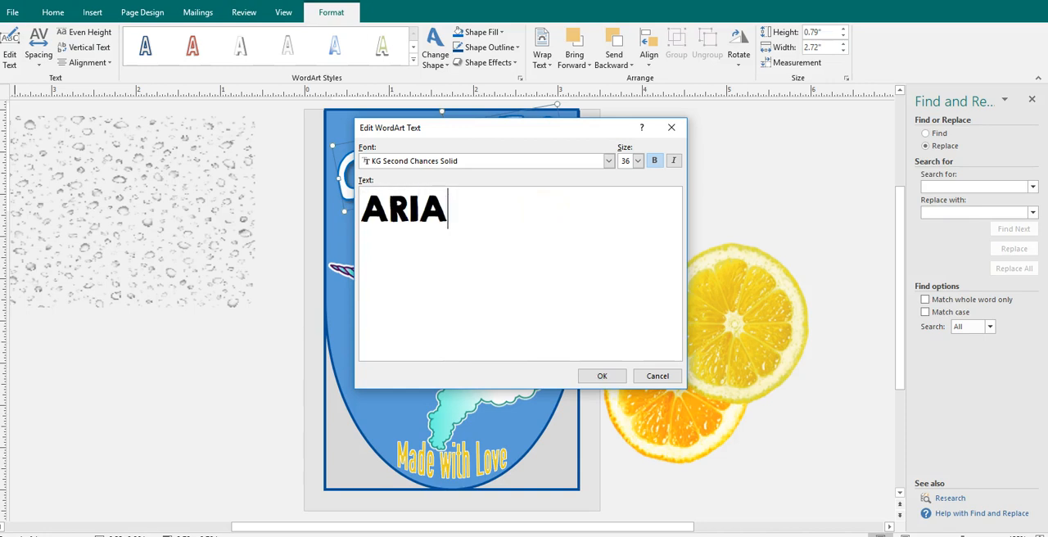
pyautogui.click(589, 378)
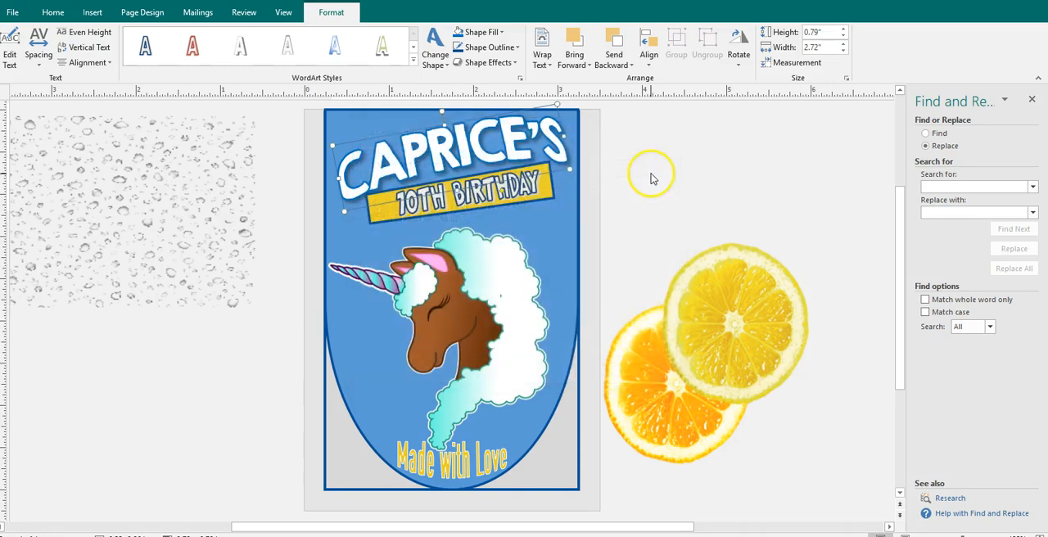
# - Change the WordArt text on the yellow banner to "1ST BIRTHDAY"
pyautogui.click(461, 196)
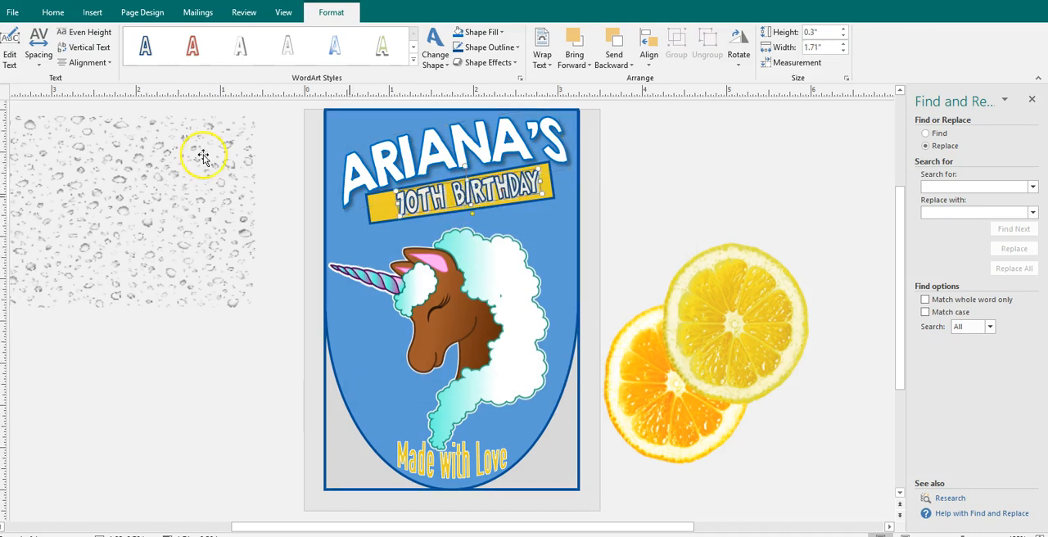
pyautogui.doubleClick(495, 201)
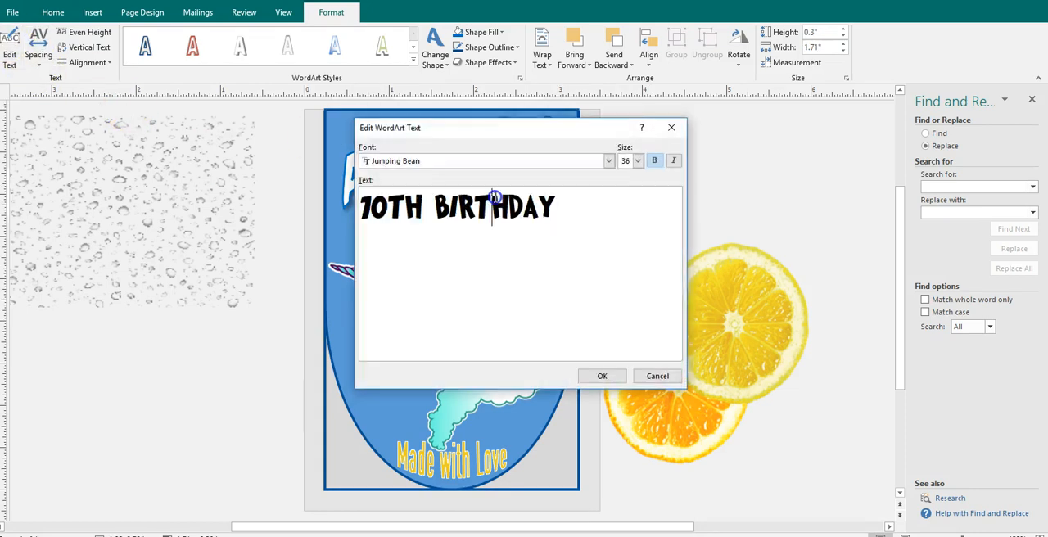
pyautogui.moveTo(562, 223); pyautogui.dragTo(343, 212)
pyautogui.write('1')
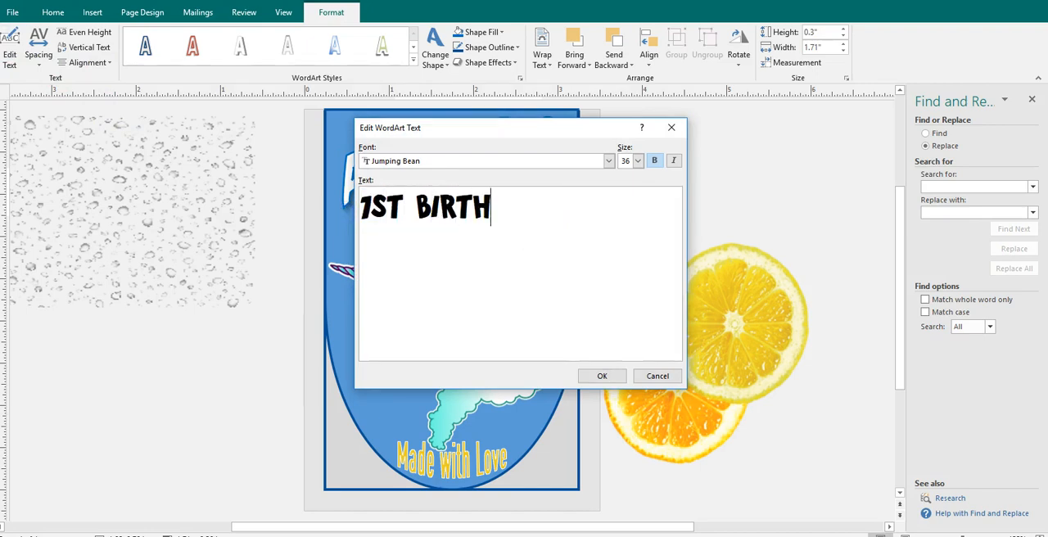
pyautogui.click(602, 376)
# - Fill the label's background shape with the light turquoise sampled from the unicorn's mane
pyautogui.click(438, 277)
pyautogui.click(390, 120)
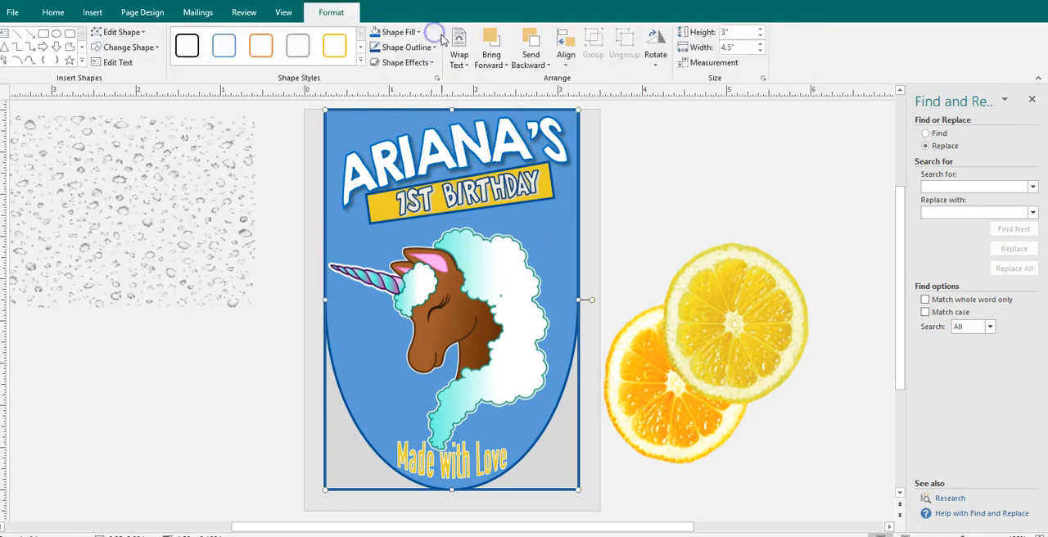
pyautogui.click(385, 32)
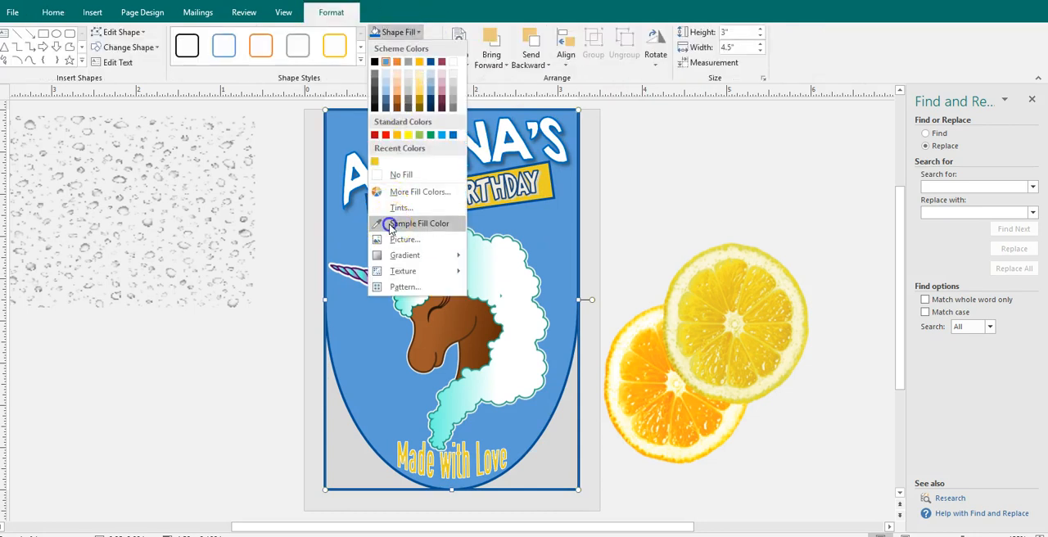
pyautogui.click(391, 223)
pyautogui.click(457, 251)
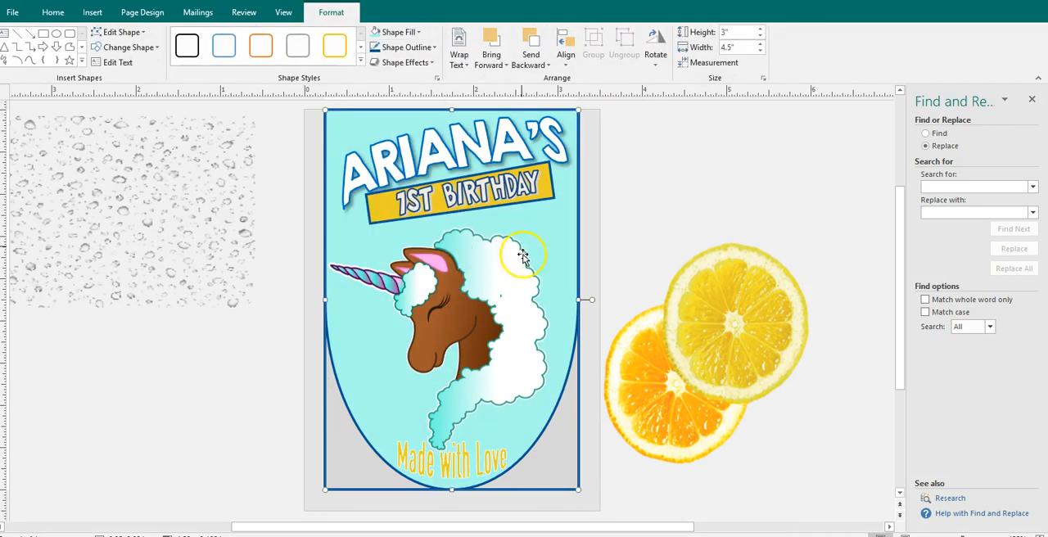
# - Outline the headline name WordArt in the pink sampled from inside the unicorn's ear
pyautogui.click(398, 148)
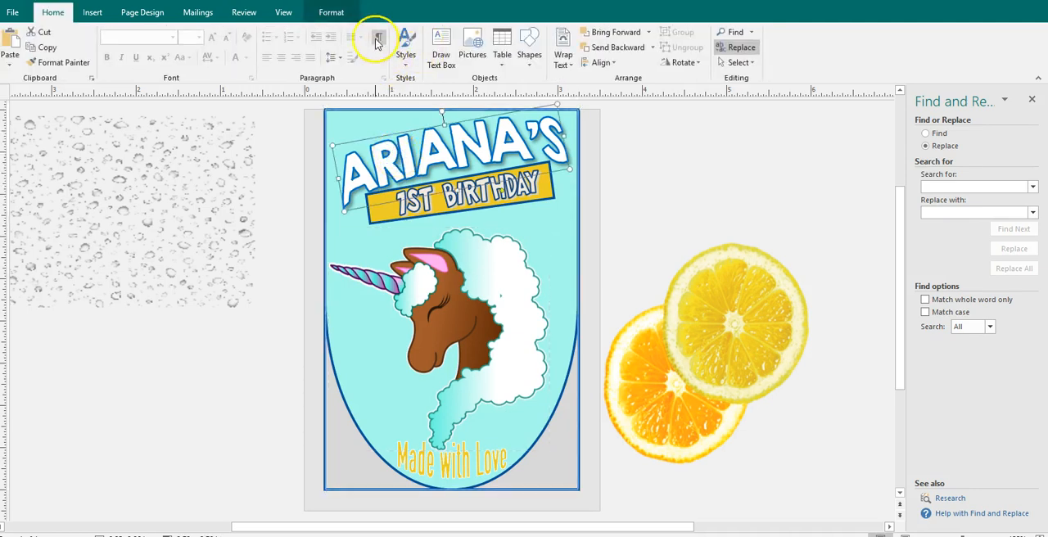
pyautogui.click(326, 16)
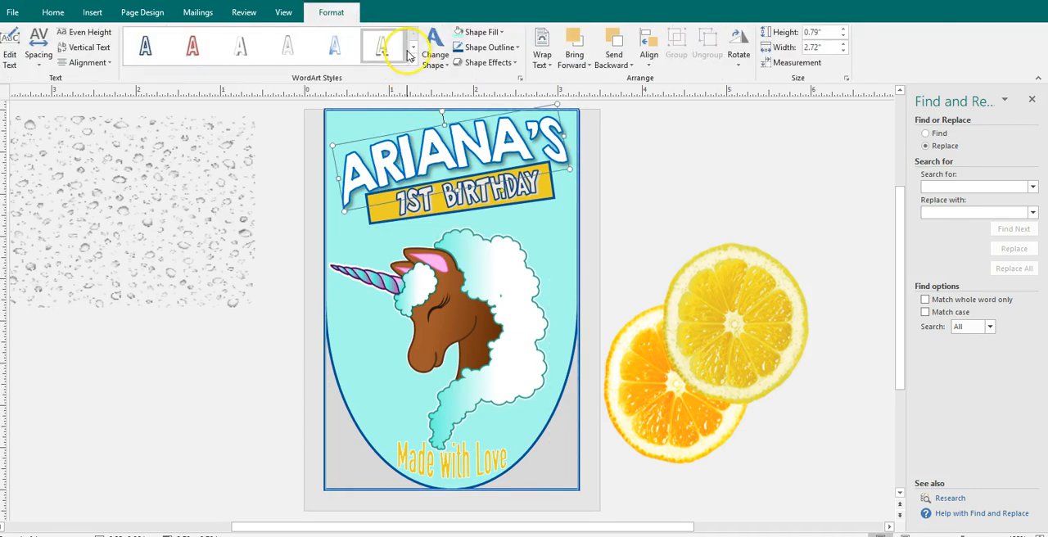
pyautogui.click(484, 47)
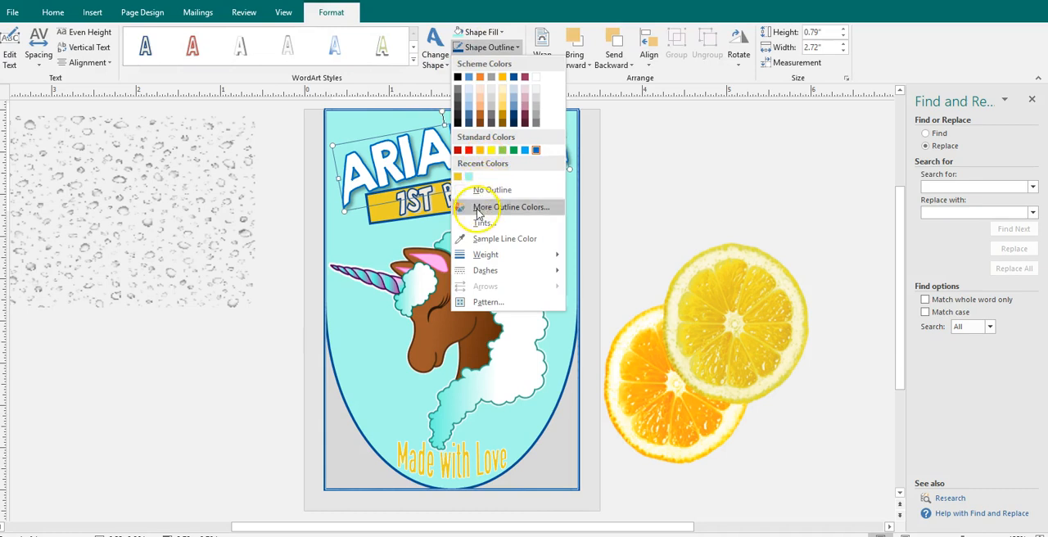
pyautogui.click(479, 238)
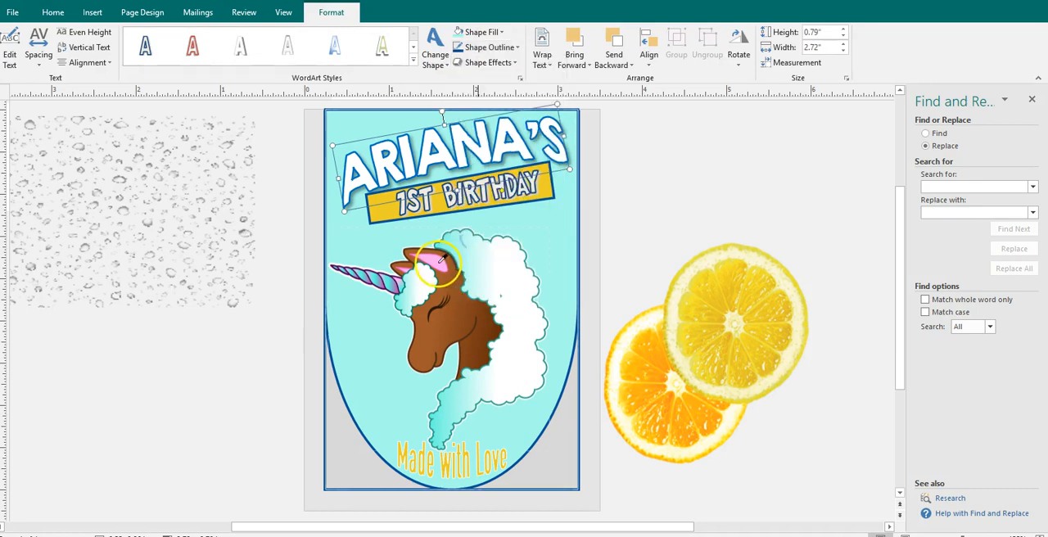
pyautogui.click(438, 260)
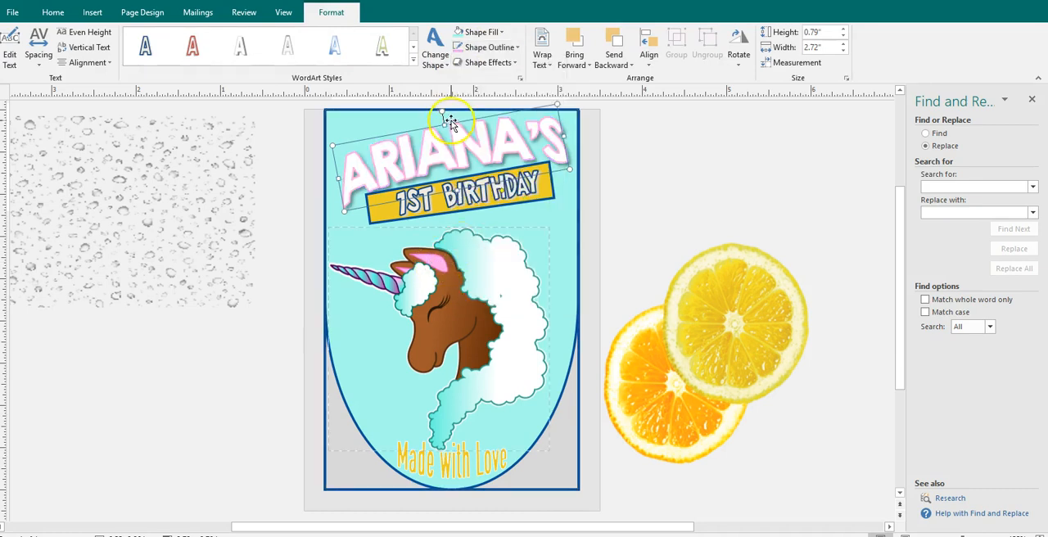
# - Try filling the headline name WordArt with a light blue sampled from the unicorn picture
pyautogui.click(483, 34)
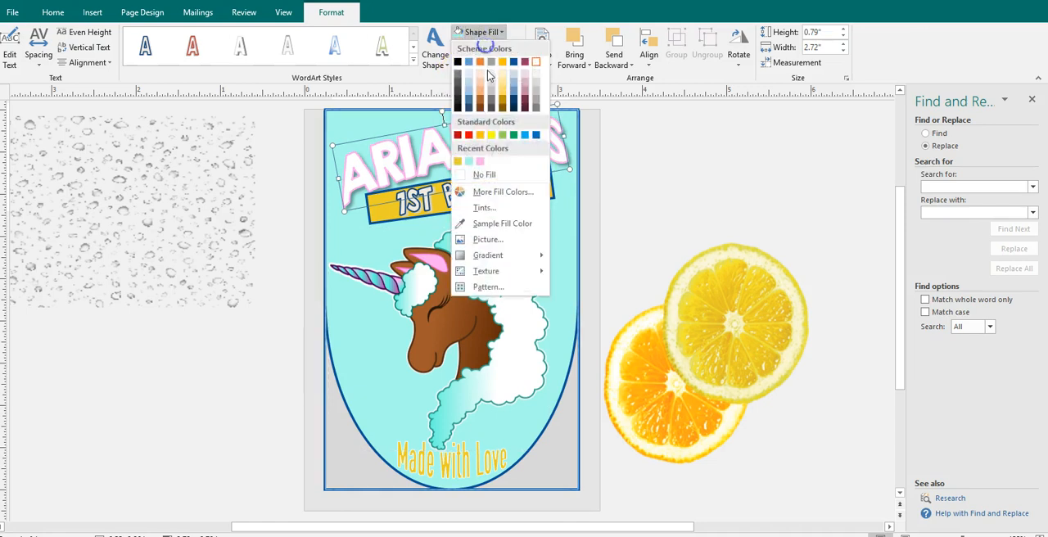
pyautogui.click(479, 222)
pyautogui.click(399, 284)
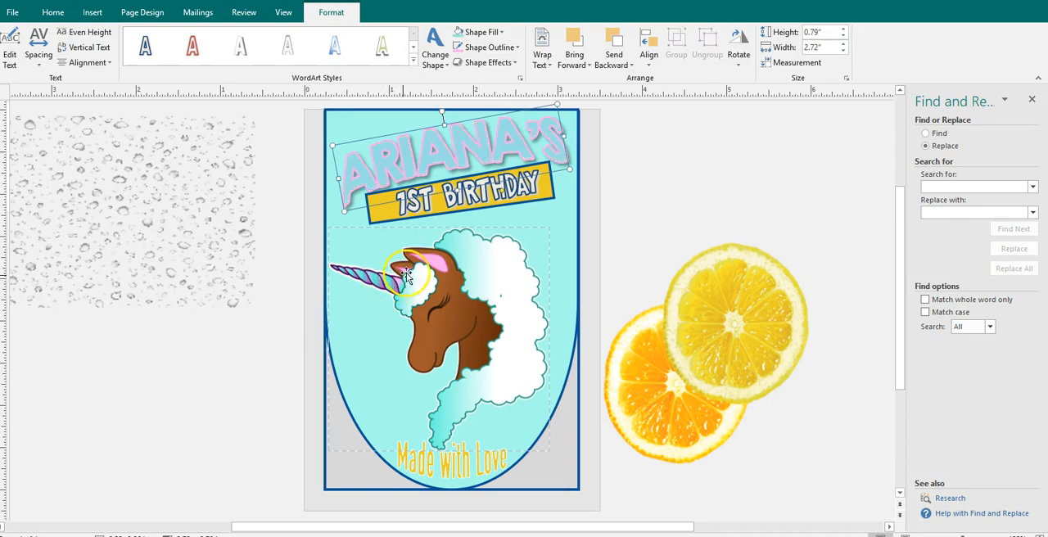
pyautogui.click(505, 52)
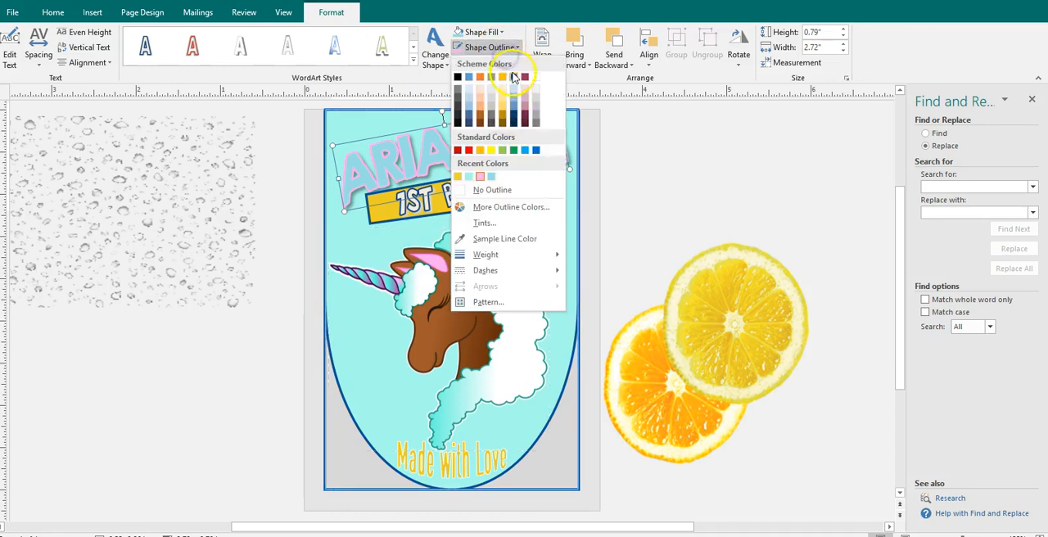
pyautogui.click(501, 37)
pyautogui.click(499, 32)
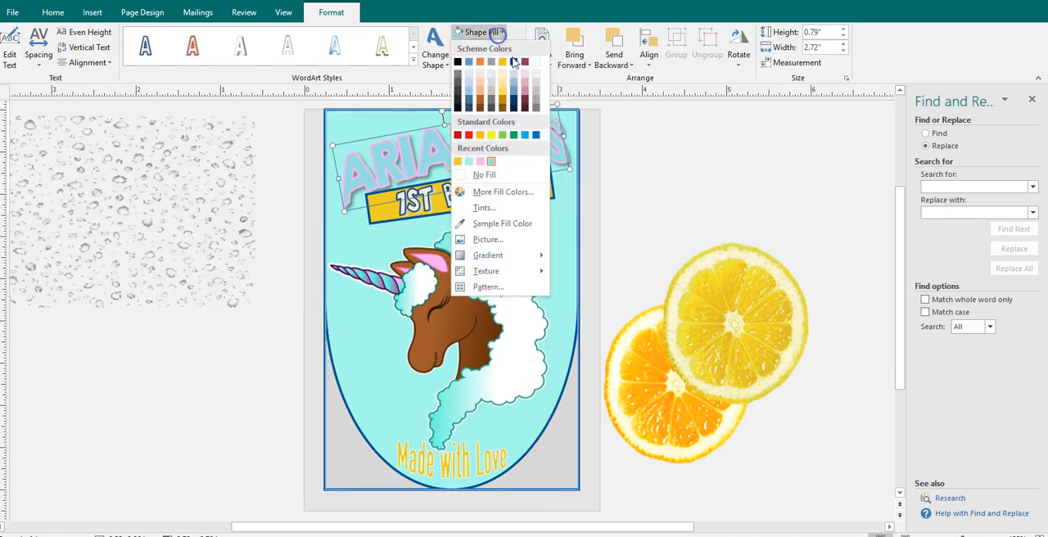
pyautogui.click(485, 223)
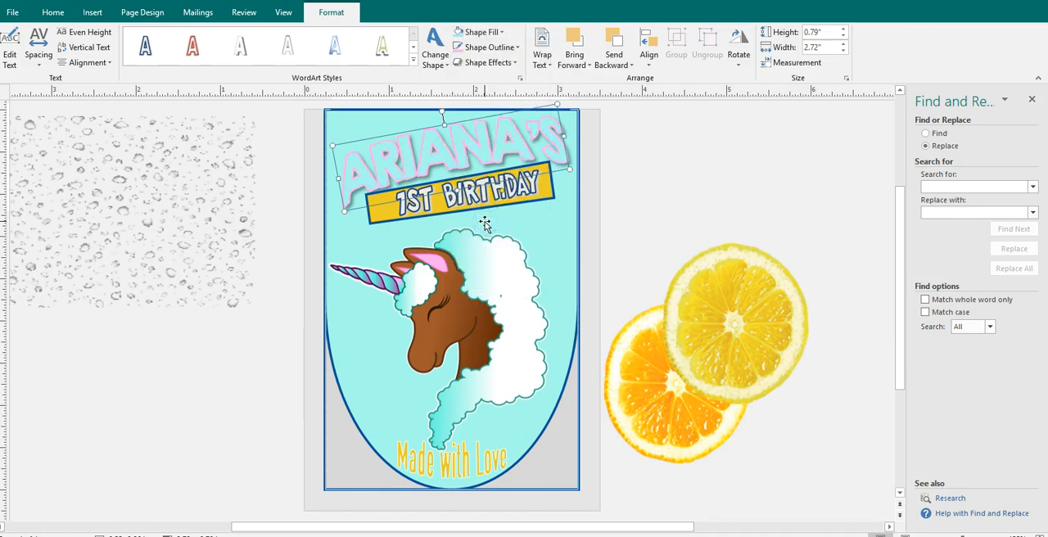
# - Fill the headline name WordArt with the dark purple sampled from the unicorn's horn
pyautogui.click(483, 32)
pyautogui.click(493, 226)
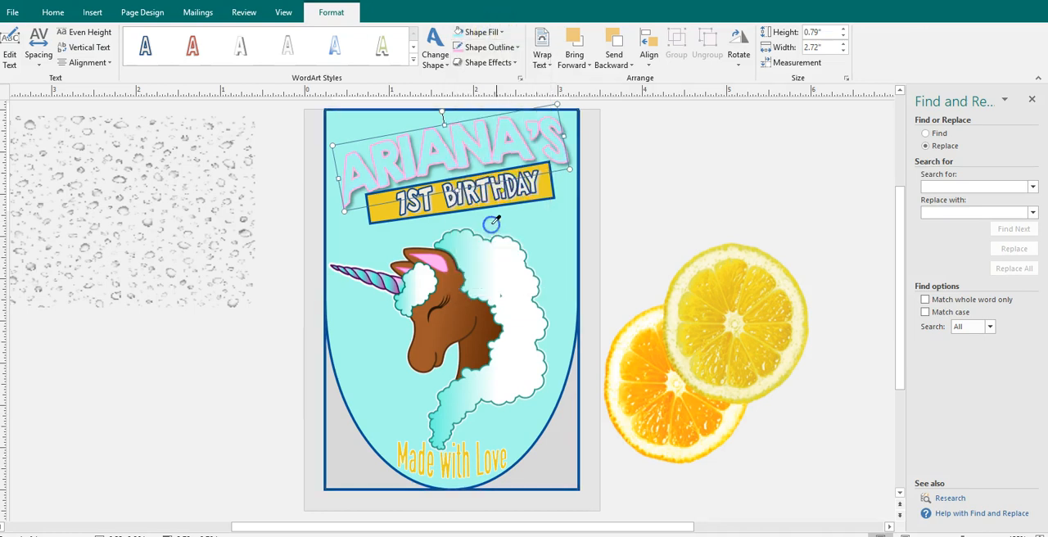
pyautogui.click(380, 275)
pyautogui.click(642, 186)
pyautogui.click(525, 156)
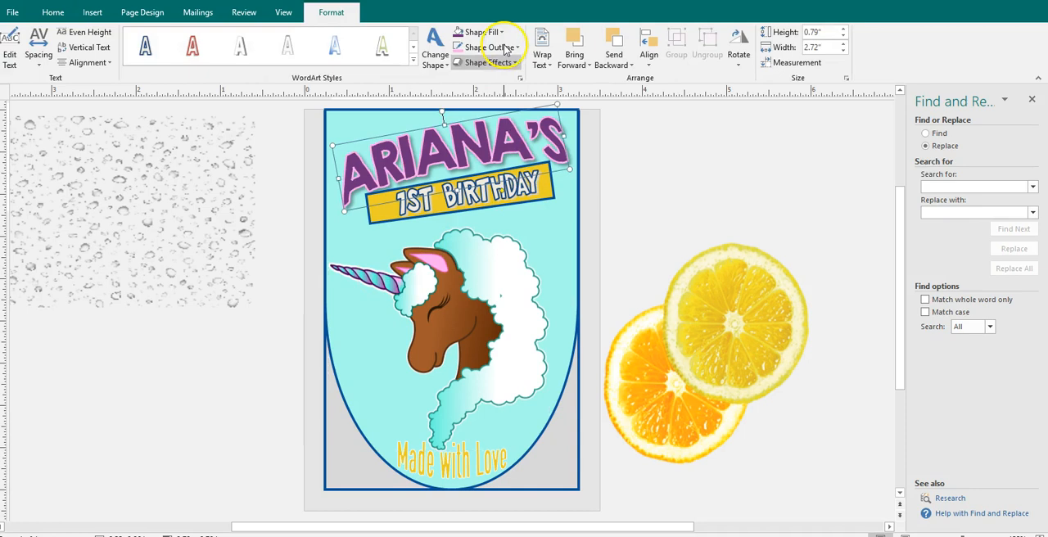
# - Fill the yellow banner rectangle behind "1ST BIRTHDAY" with the recently used dark purple
pyautogui.click(547, 187)
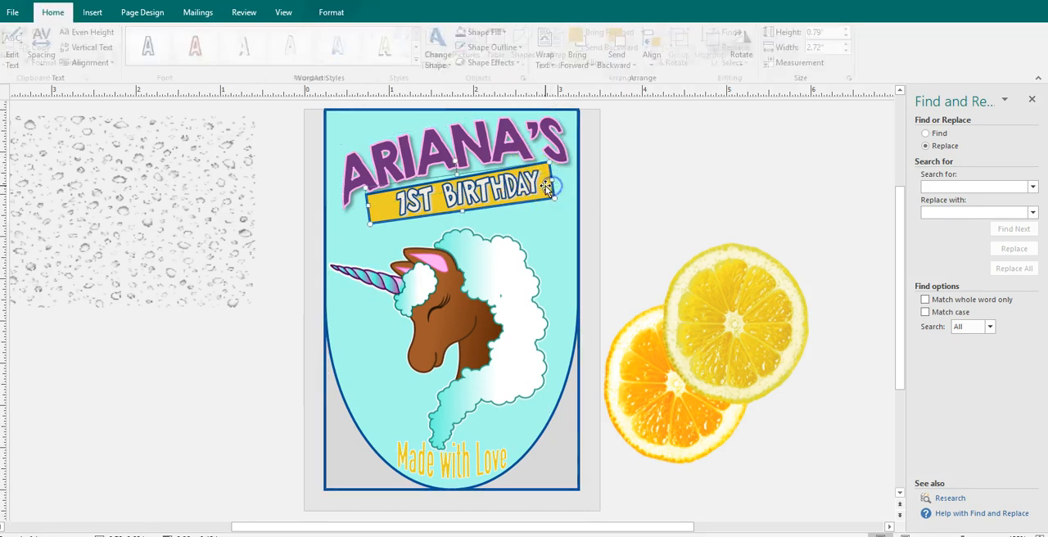
pyautogui.click(331, 13)
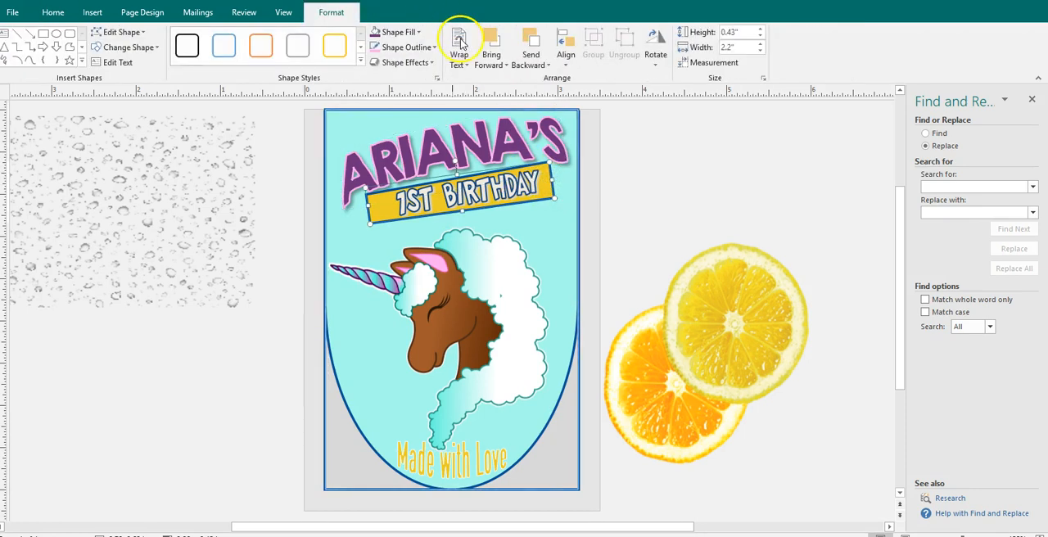
pyautogui.click(401, 32)
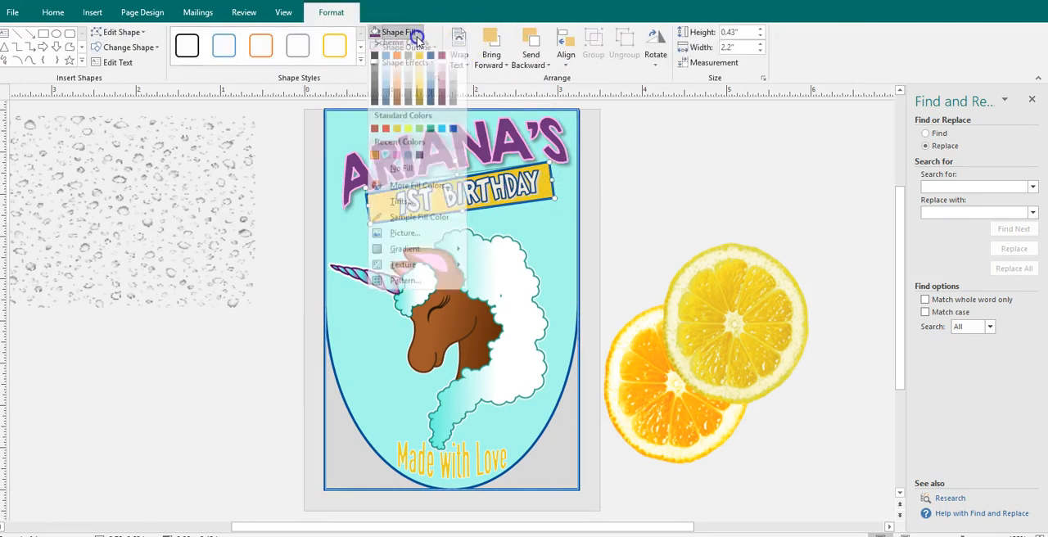
pyautogui.click(421, 161)
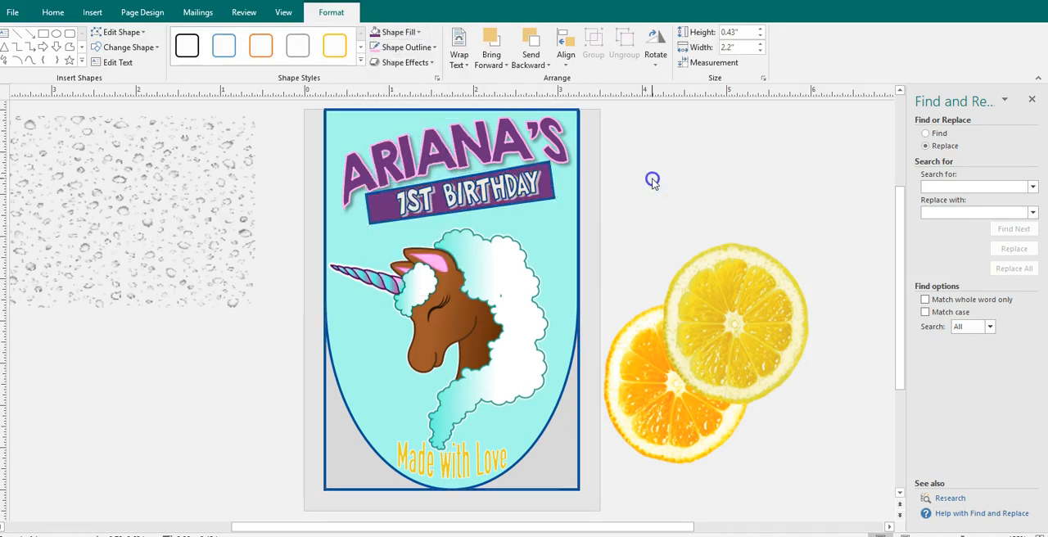
# - Fill the "1ST BIRTHDAY" WordArt with the recently used pink
pyautogui.click(531, 186)
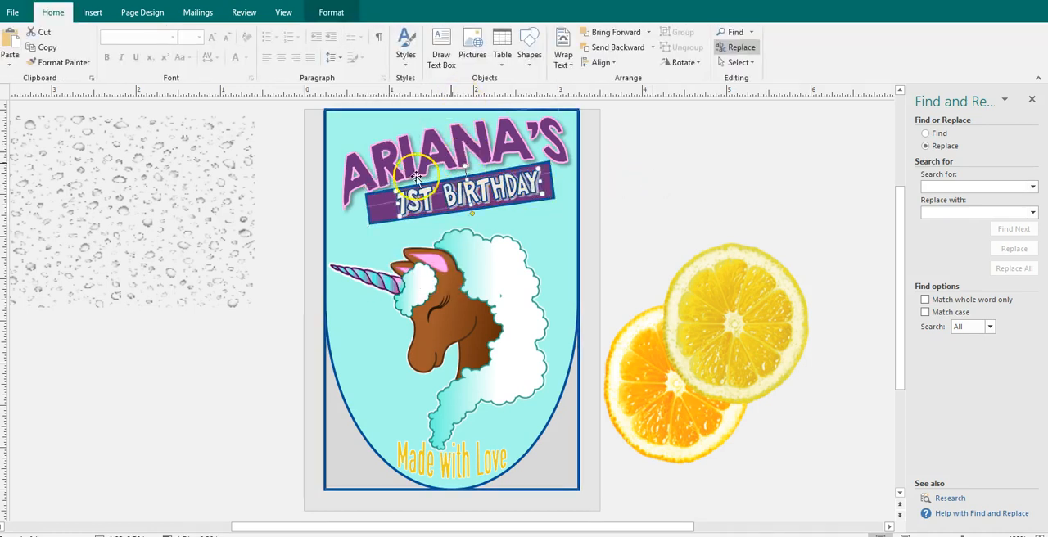
pyautogui.click(385, 209)
pyautogui.click(456, 191)
pyautogui.click(331, 13)
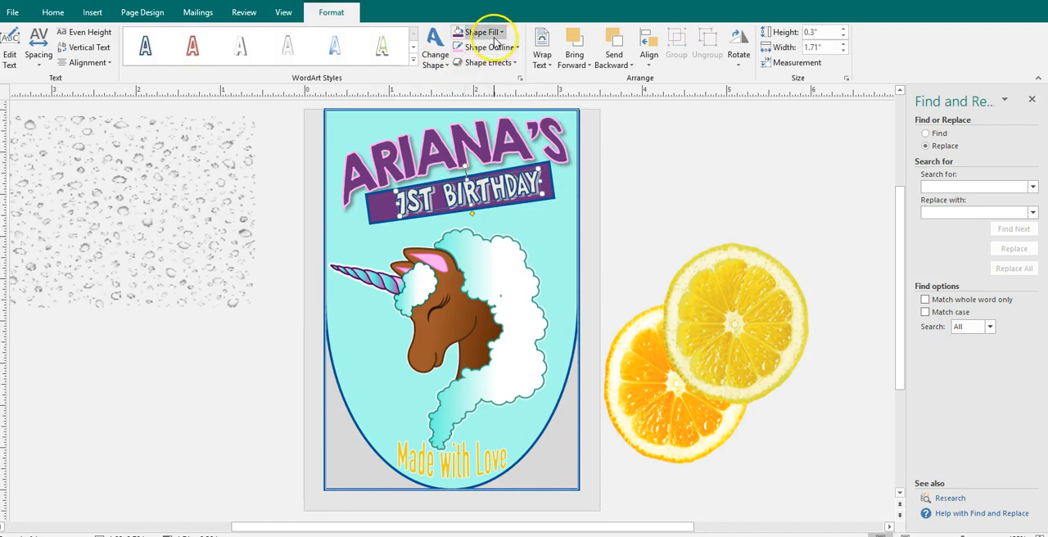
pyautogui.click(494, 32)
pyautogui.click(479, 162)
pyautogui.click(683, 175)
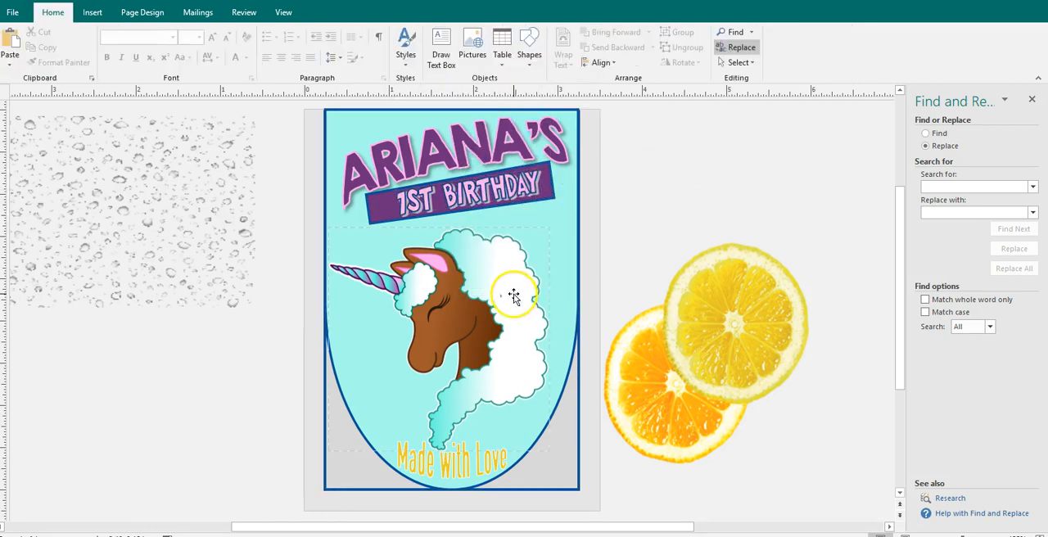
# - Try the recently used pink as the fill of the birthday banner rectangle, and undo it
pyautogui.click(524, 190)
pyautogui.click(546, 186)
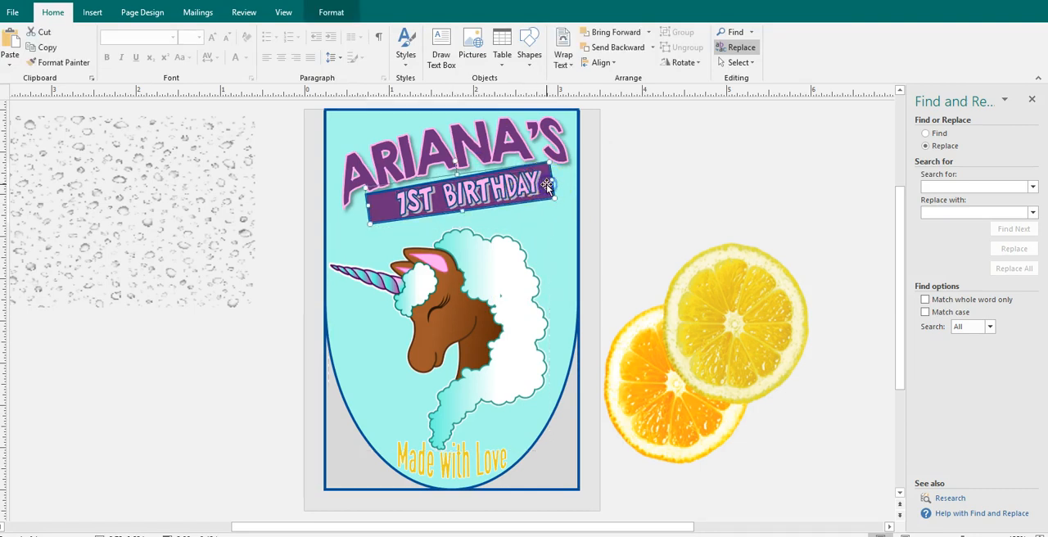
pyautogui.click(332, 12)
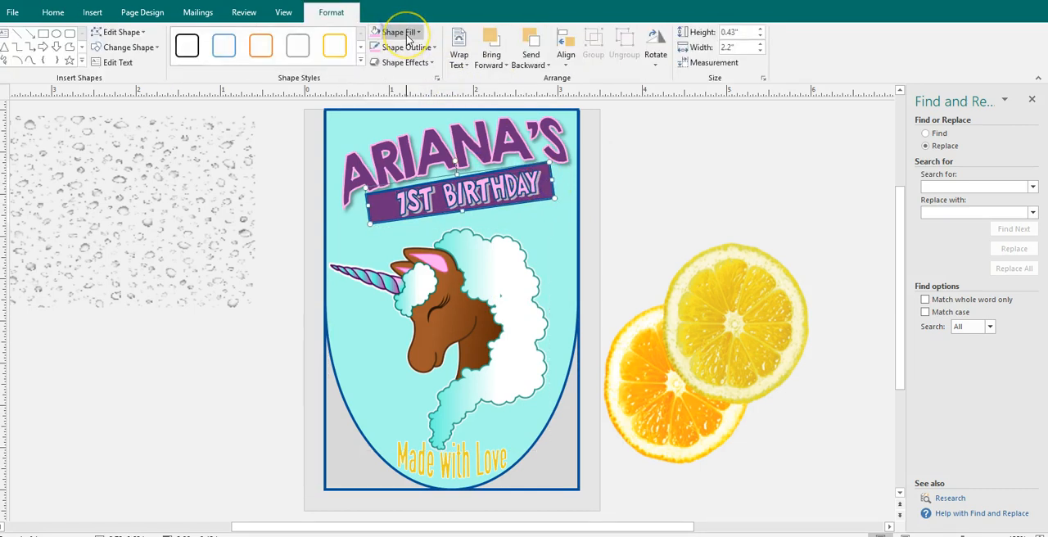
pyautogui.click(407, 34)
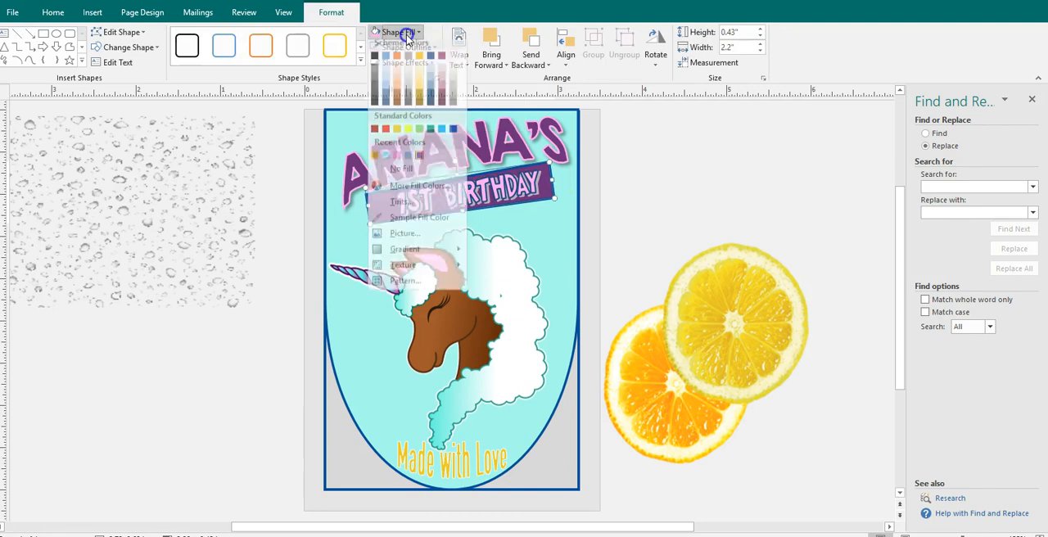
pyautogui.click(398, 169)
pyautogui.click(669, 227)
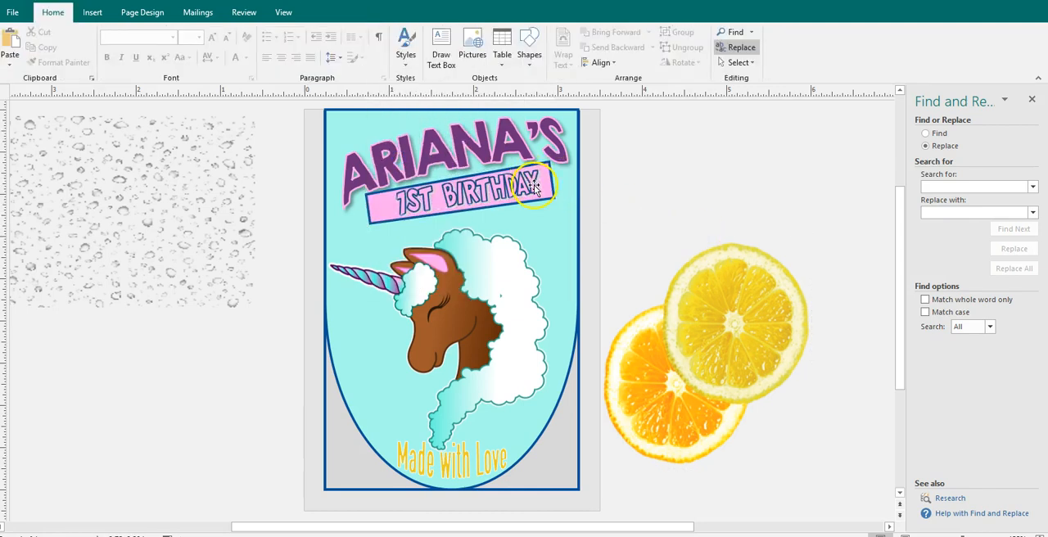
pyautogui.hotkey('ctrl', 'z')
# - Set the shadow colour of the "1ST BIRTHDAY" WordArt to white in the shadow options
pyautogui.click(545, 185)
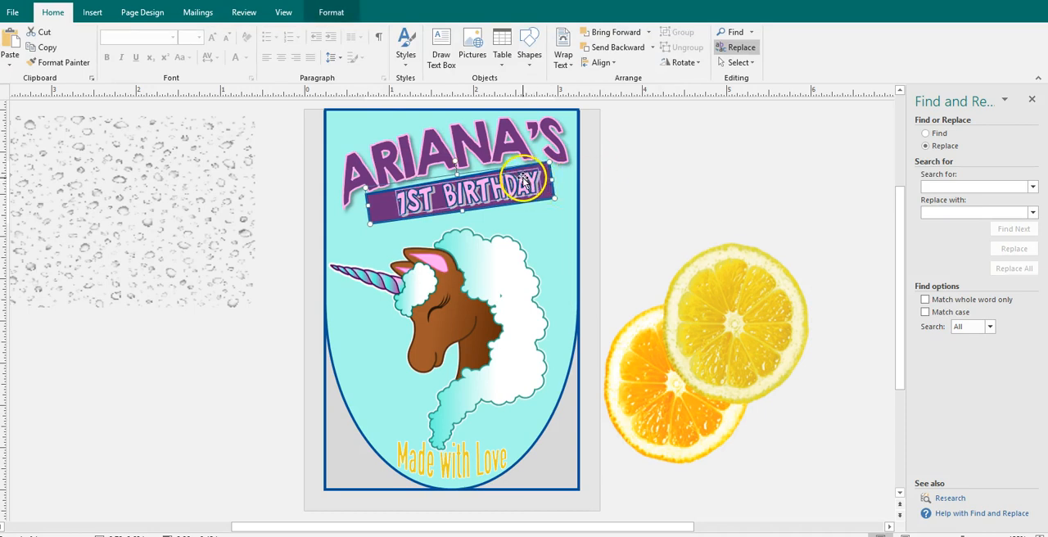
pyautogui.click(331, 13)
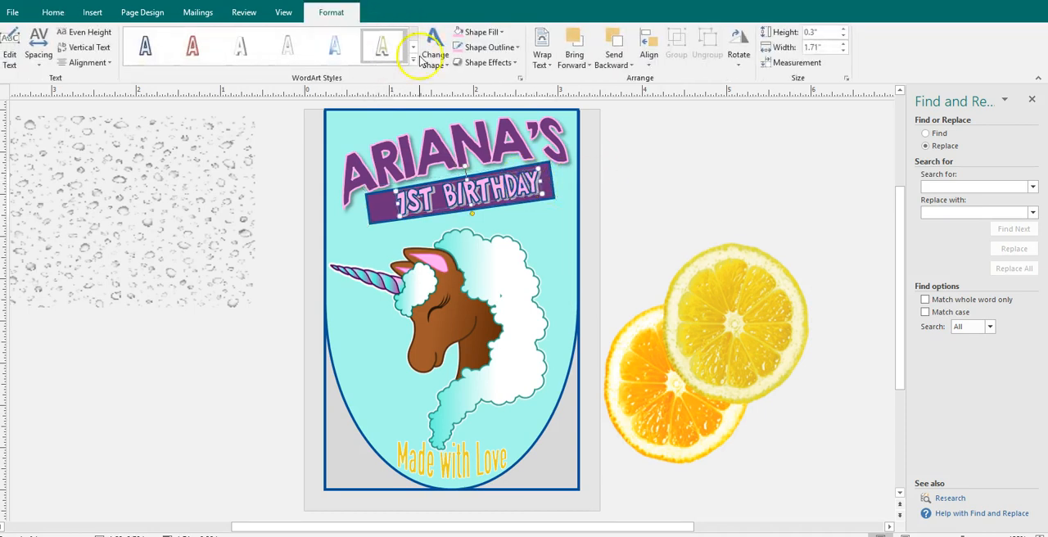
pyautogui.click(489, 47)
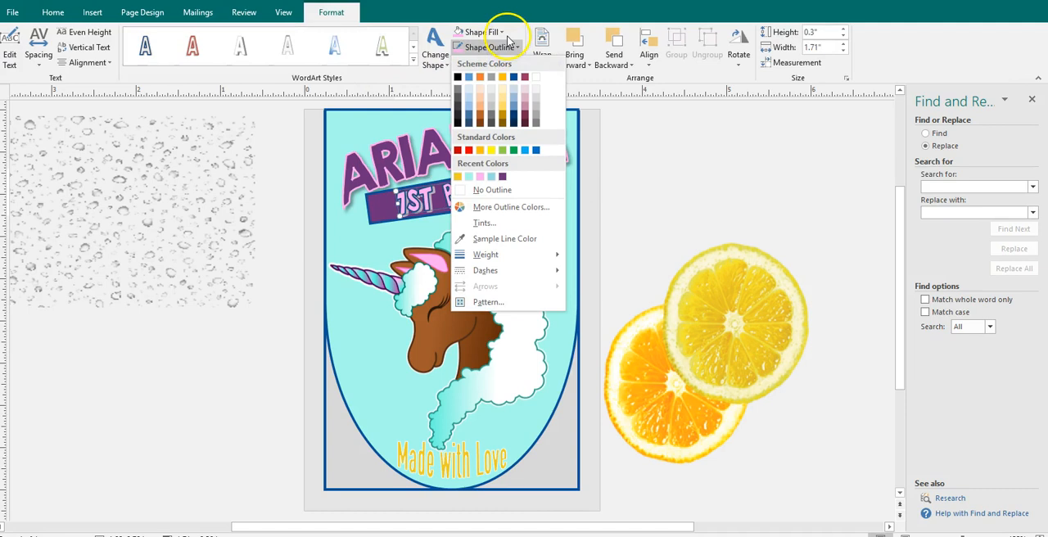
pyautogui.click(508, 13)
pyautogui.click(492, 62)
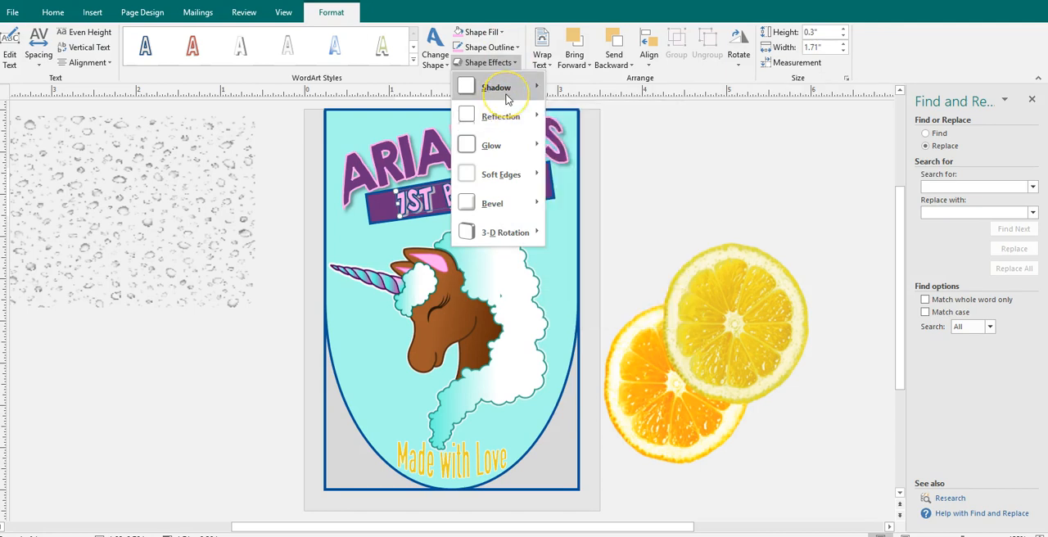
pyautogui.moveTo(506, 98)
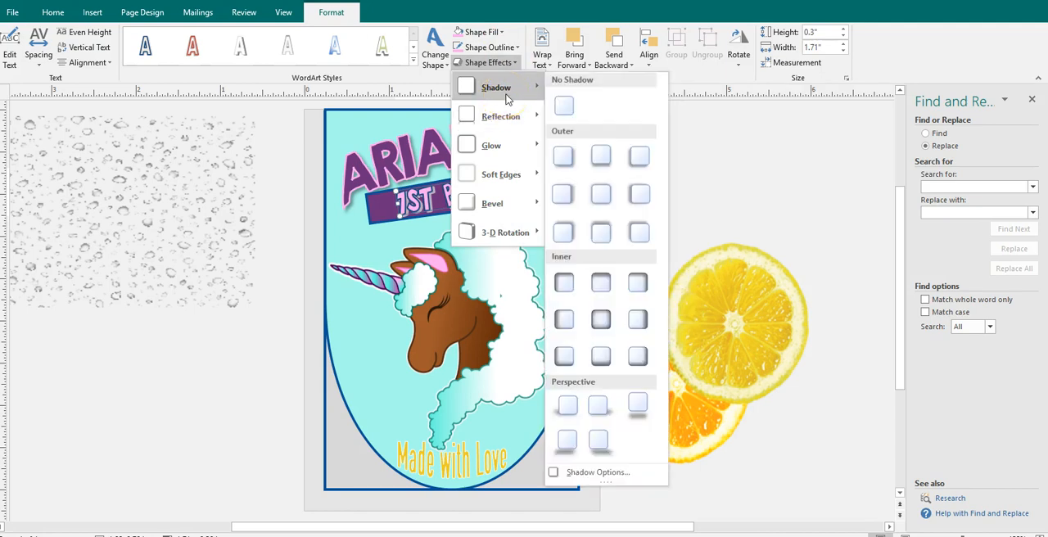
pyautogui.click(597, 473)
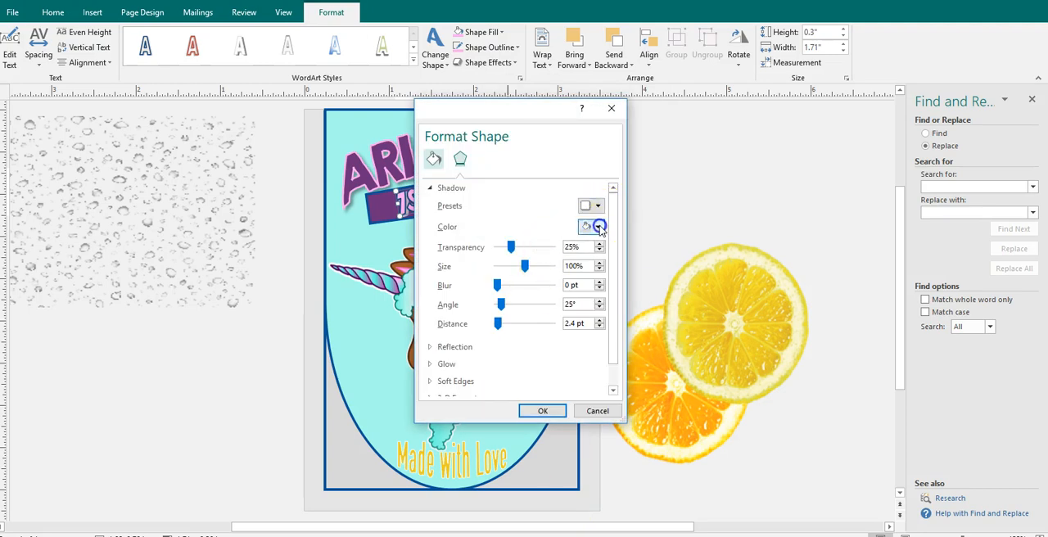
pyautogui.click(598, 227)
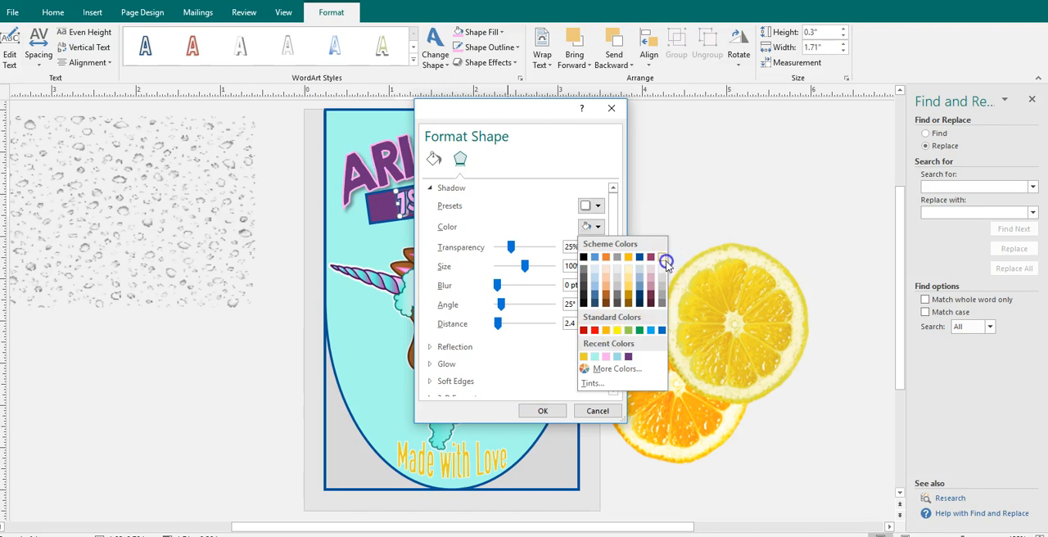
pyautogui.click(537, 410)
pyautogui.click(542, 411)
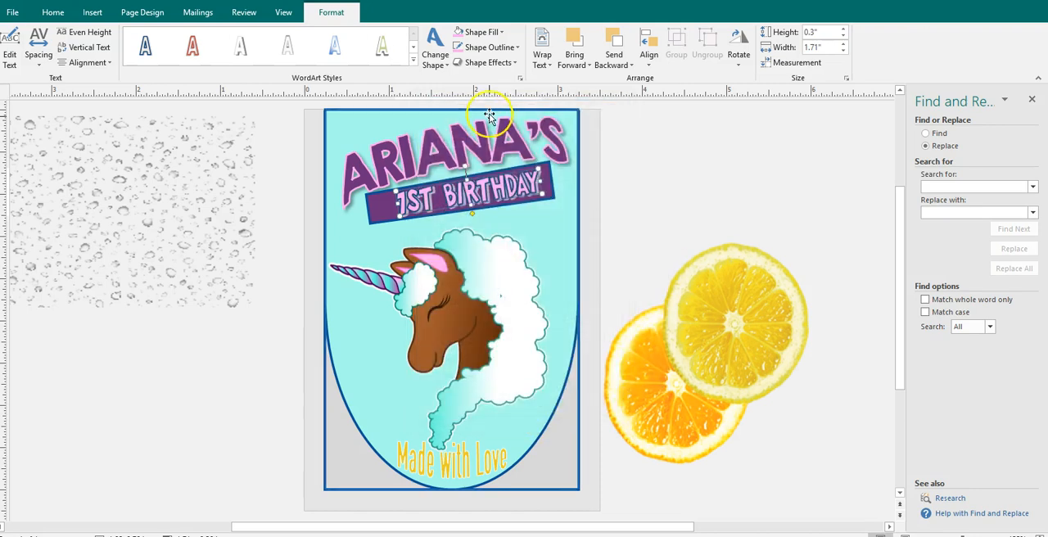
# - Adjust the shadow transparency of the "1ST BIRTHDAY" WordArt in its Format Shape options
pyautogui.click(488, 62)
pyautogui.moveTo(488, 117)
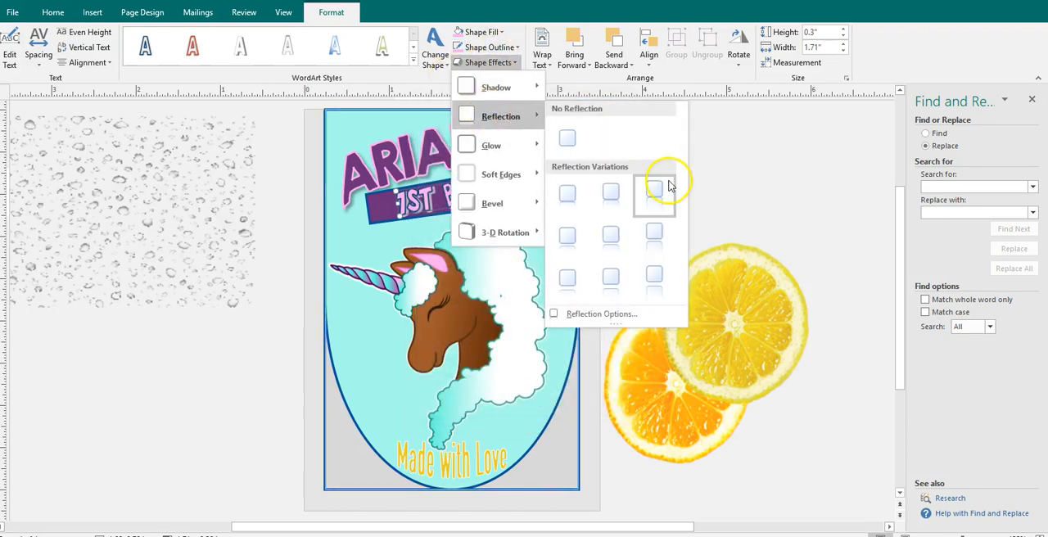
pyautogui.click(612, 315)
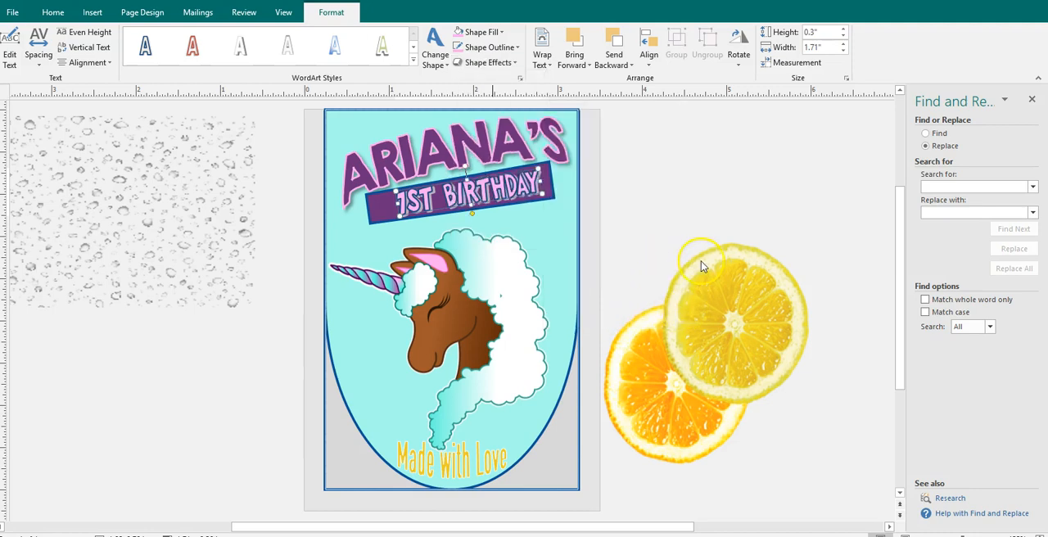
pyautogui.click(591, 221)
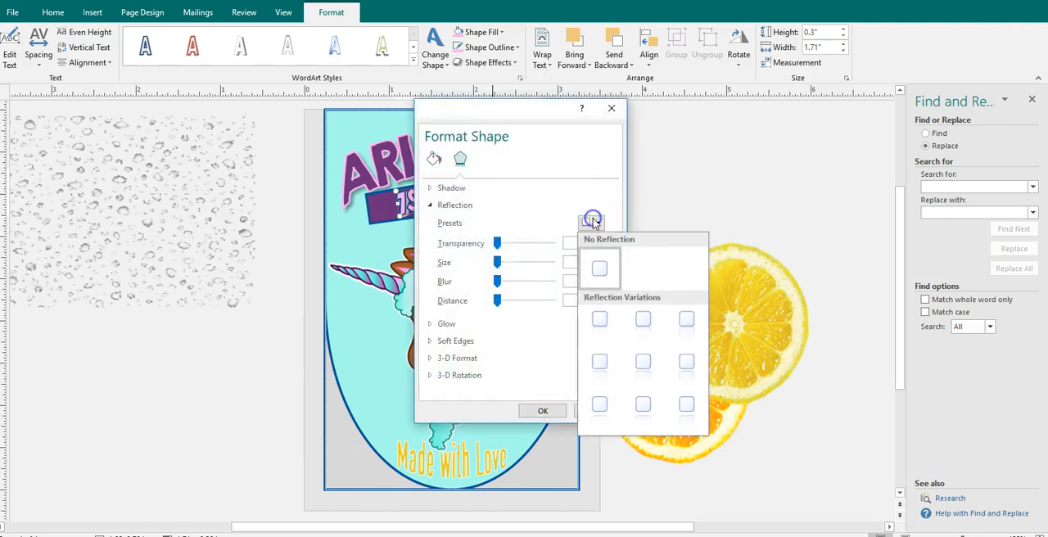
pyautogui.click(447, 204)
pyautogui.click(433, 193)
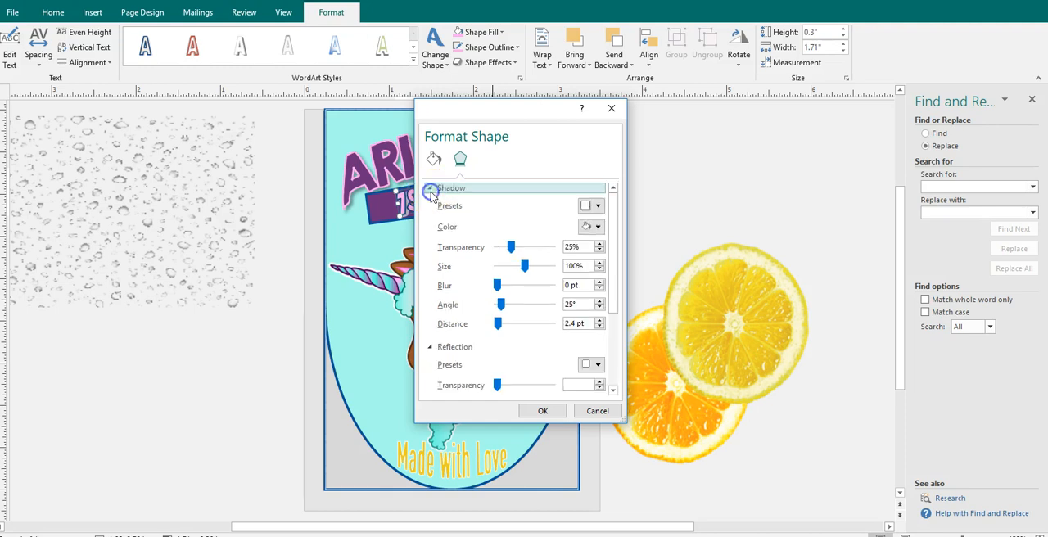
pyautogui.click(511, 246)
pyautogui.click(538, 413)
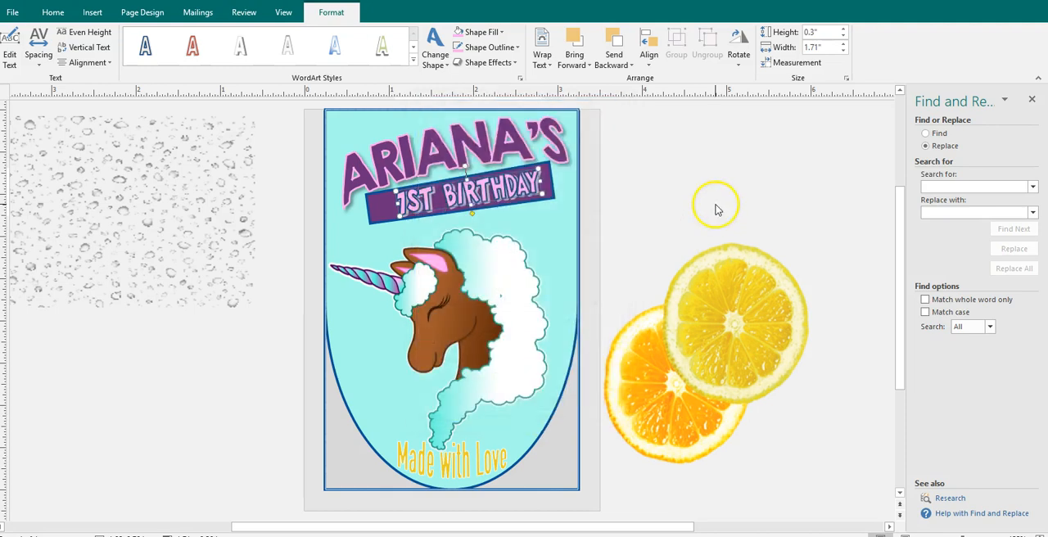
# - Replace the "Made with Love" WordArt text with "UNICORN BIRTHDAY"
pyautogui.click(482, 463)
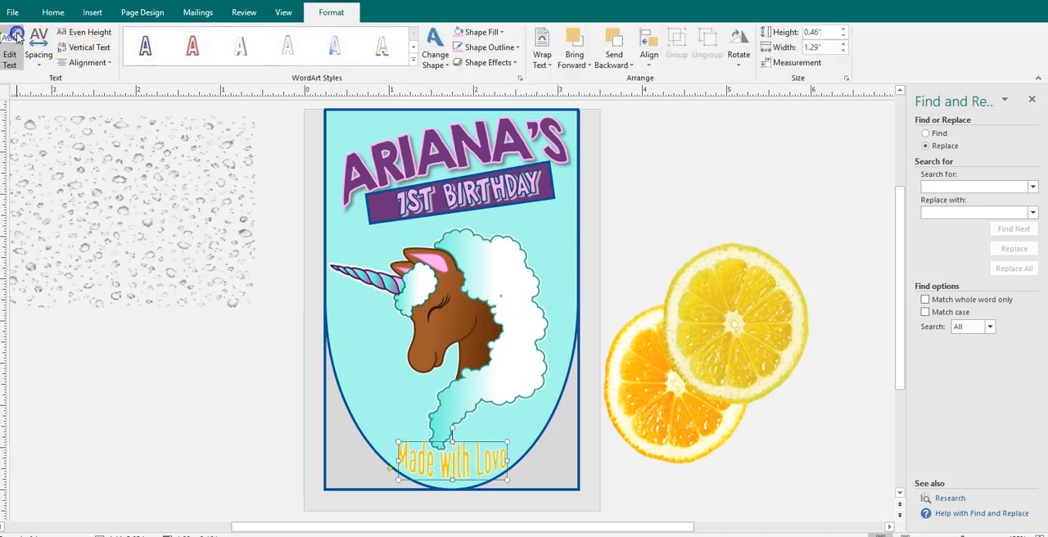
pyautogui.write('inNCIR ')
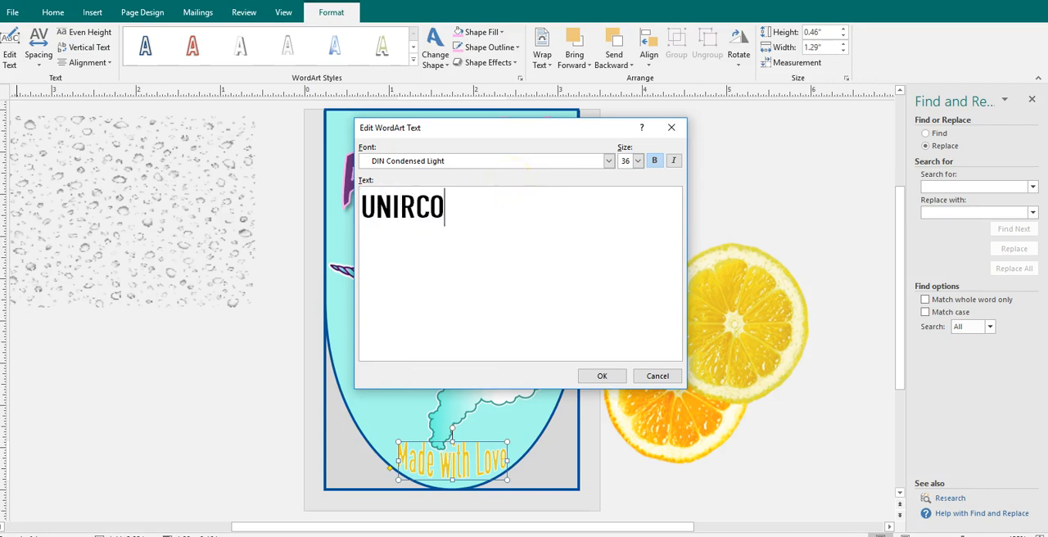
pyautogui.write('CORN BIRTHDAY')
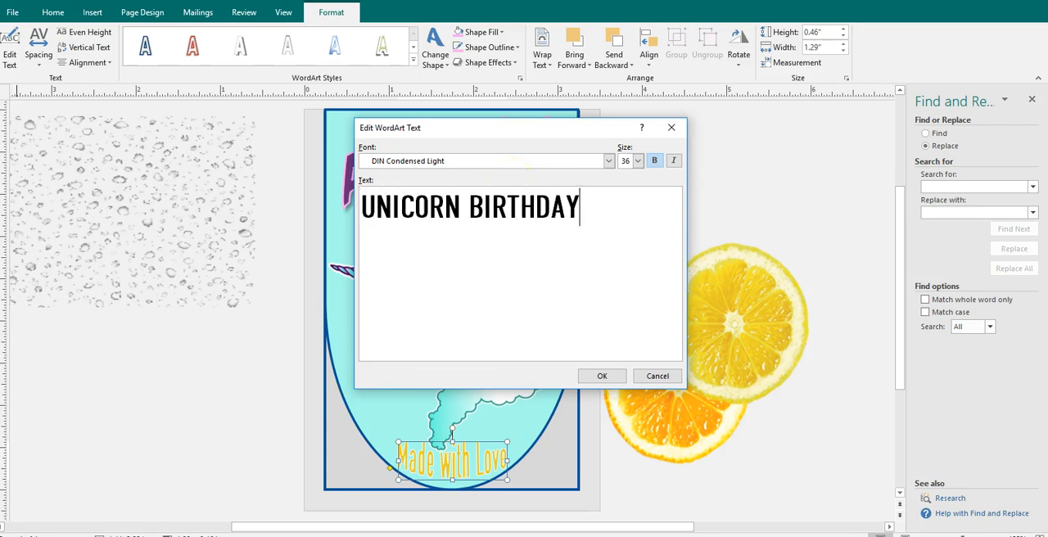
pyautogui.click(602, 376)
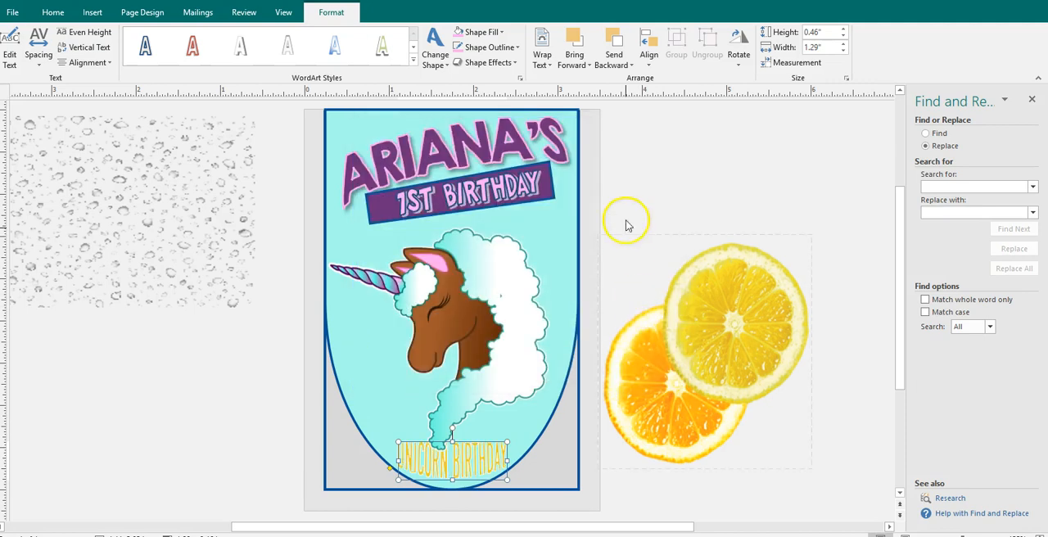
# - Move the unicorn picture slightly up and the "UNICORN BIRTHDAY" WordArt slightly down, resizing the WordArt to about 0.53" high by 1.23" wide
pyautogui.moveTo(470, 472); pyautogui.dragTo(469, 479)
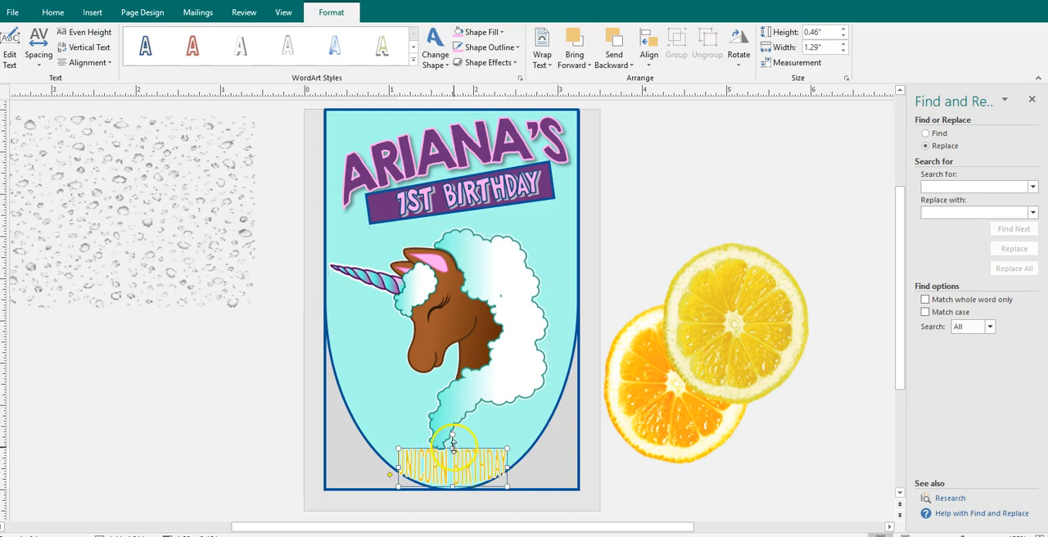
pyautogui.moveTo(453, 443)
pyautogui.mouseDown()
pyautogui.moveTo(426, 443)
pyautogui.moveTo(440, 435)
pyautogui.mouseUp()
pyautogui.click(463, 380)
pyautogui.click(406, 460)
pyautogui.moveTo(404, 465); pyautogui.dragTo(406, 463)
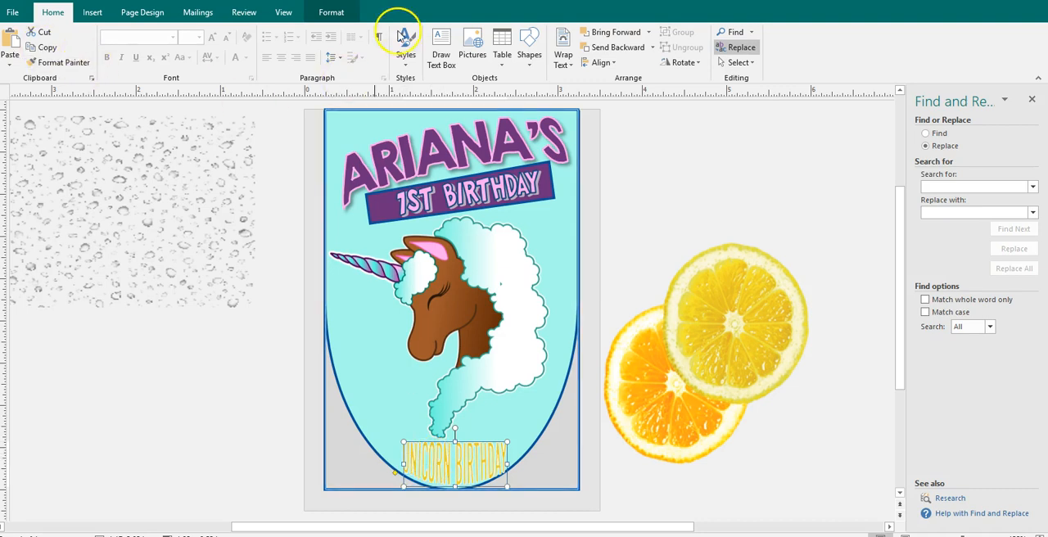
# - Fill the "UNICORN BIRTHDAY" WordArt with the recently used pink and outline it in the recently used dark purple
pyautogui.click(332, 13)
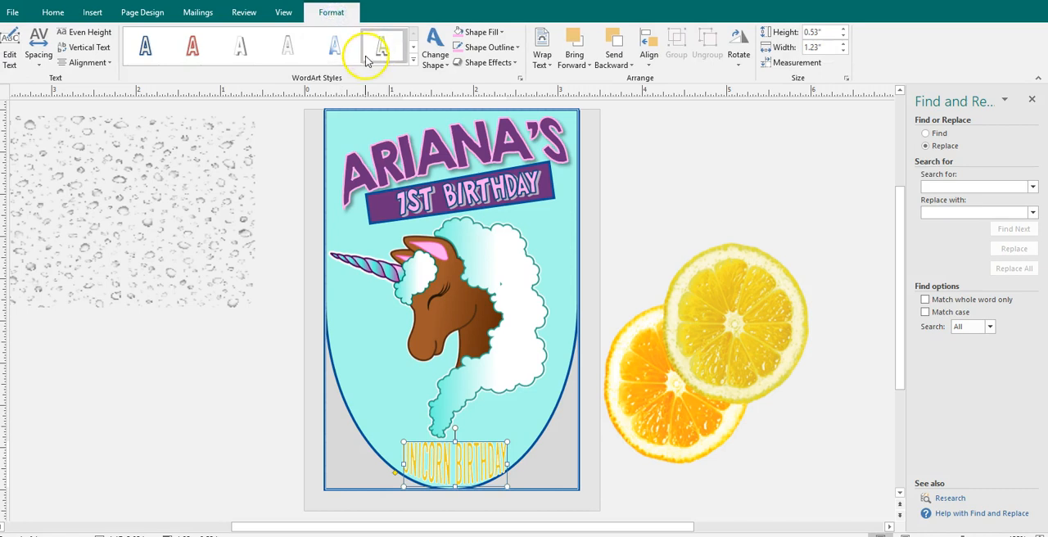
pyautogui.click(496, 37)
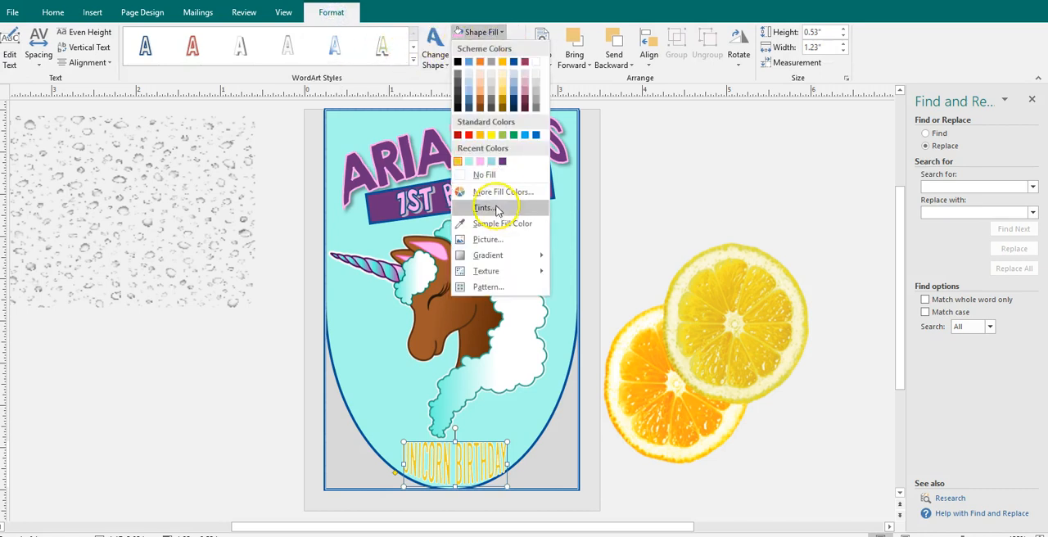
pyautogui.click(480, 162)
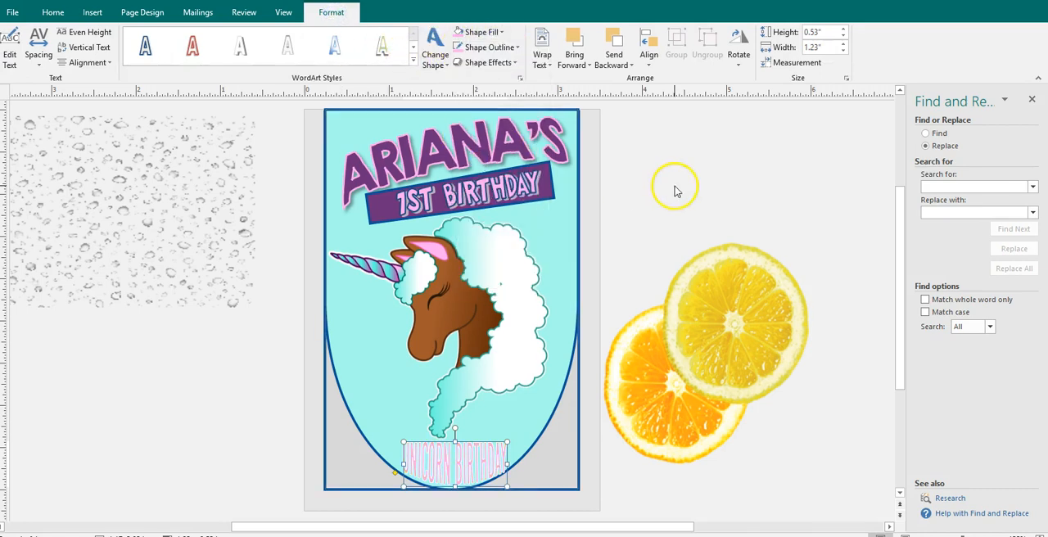
pyautogui.click(488, 47)
pyautogui.click(501, 177)
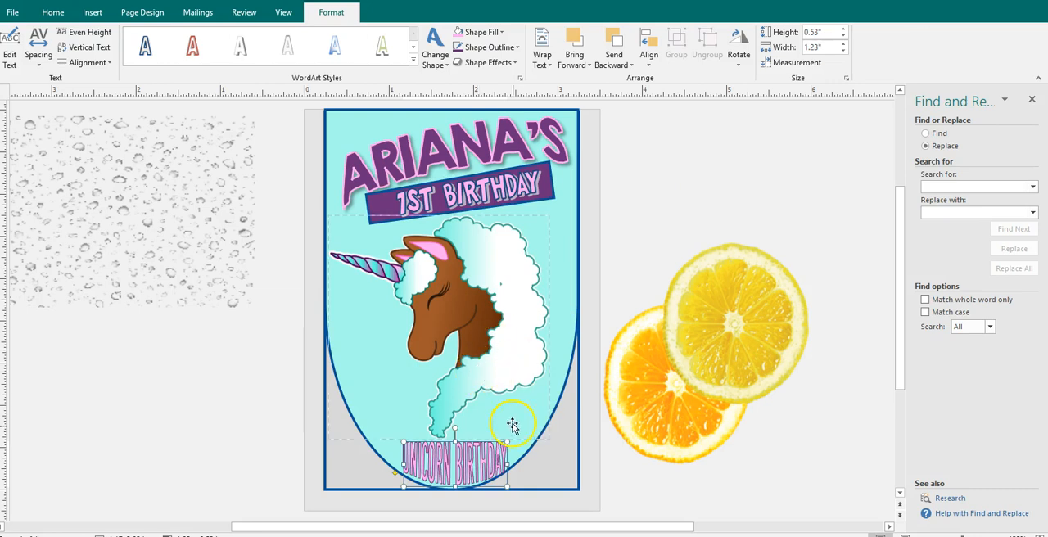
# - Reduce the height of the "UNICORN BIRTHDAY" WordArt to about 0.43", so it fits inside the label's rounded end
pyautogui.rightClick(472, 473)
pyautogui.moveTo(453, 476); pyautogui.dragTo(451, 466)
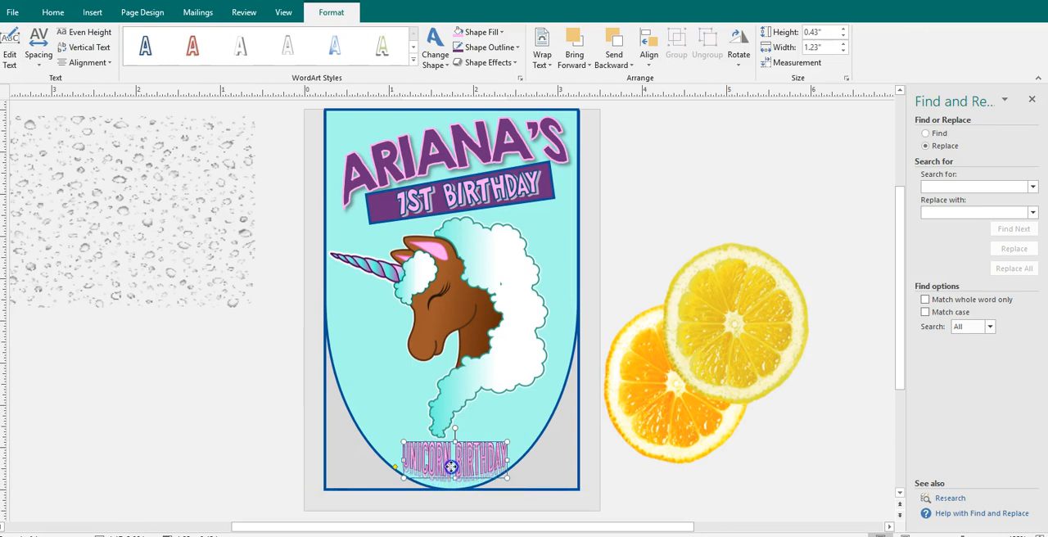
pyautogui.click(594, 399)
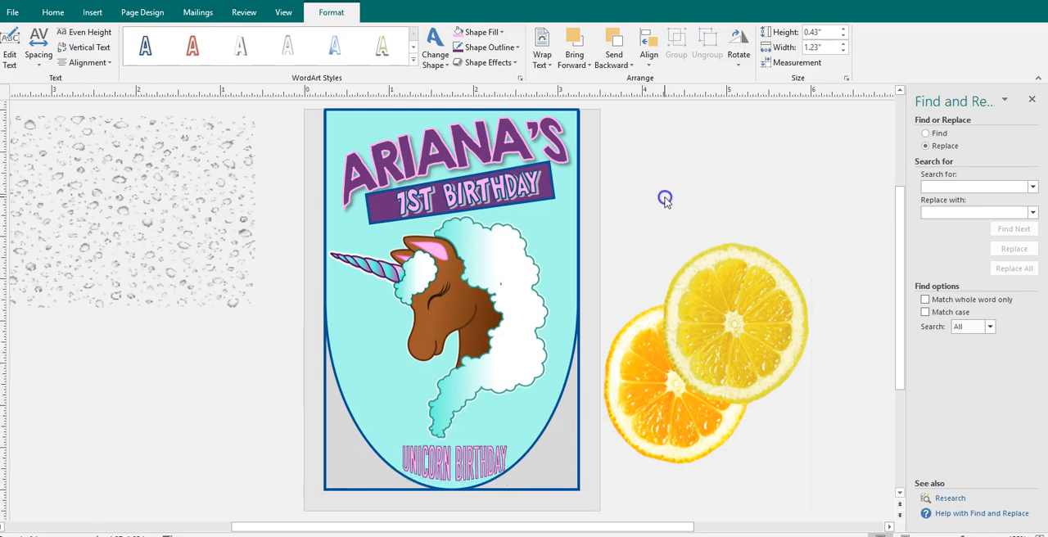
# - Remove the blue outline from the grey rectangle behind the label
pyautogui.click(576, 421)
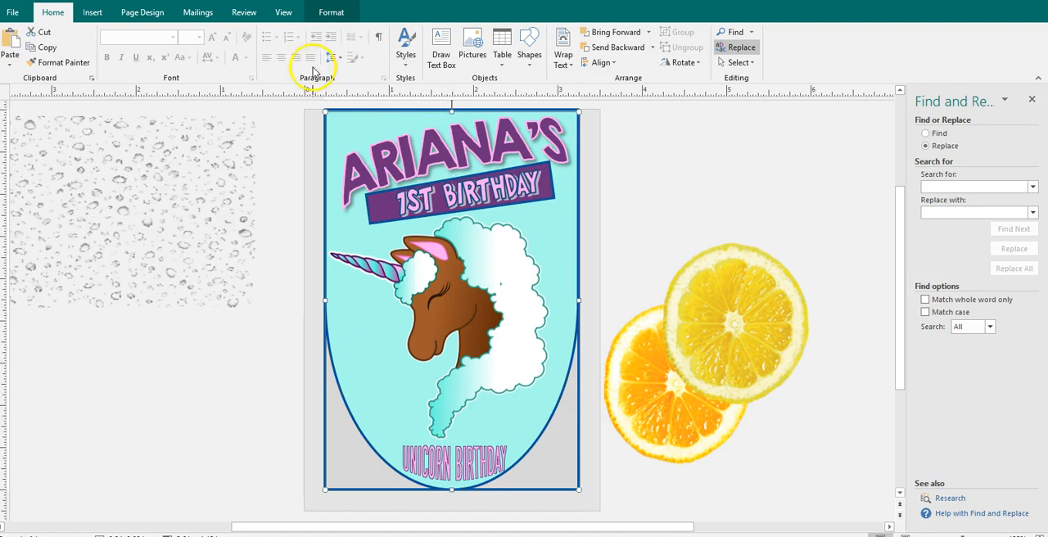
pyautogui.click(344, 12)
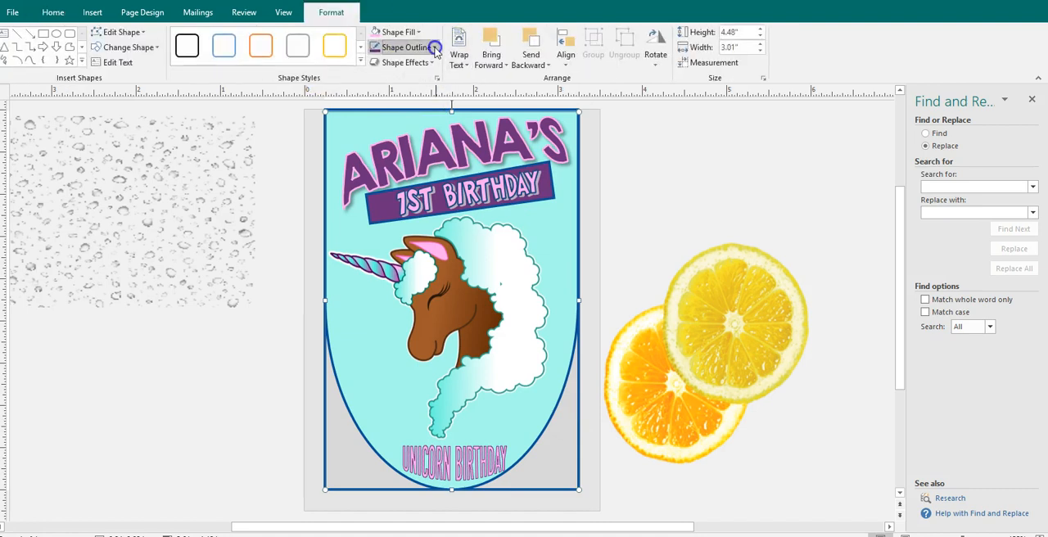
pyautogui.click(434, 46)
pyautogui.click(414, 191)
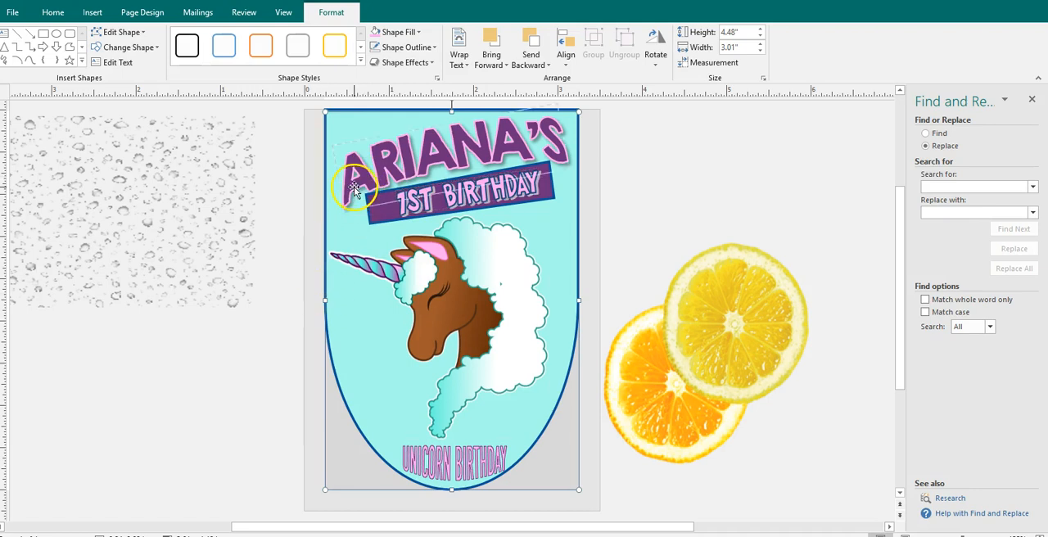
# - Delete the turquoise rounded label shape behind the unicorn and the text
pyautogui.click(331, 367)
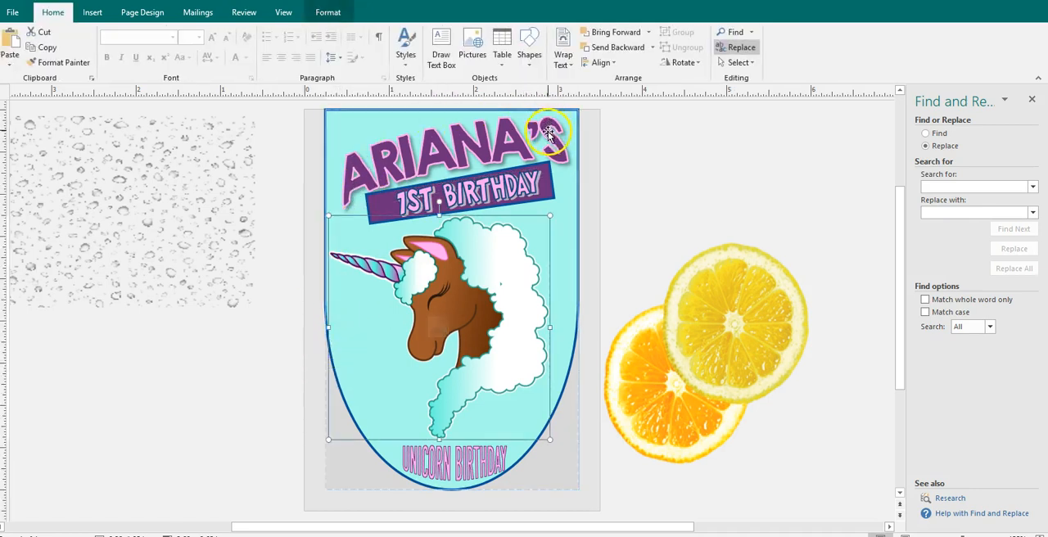
pyautogui.click(575, 142)
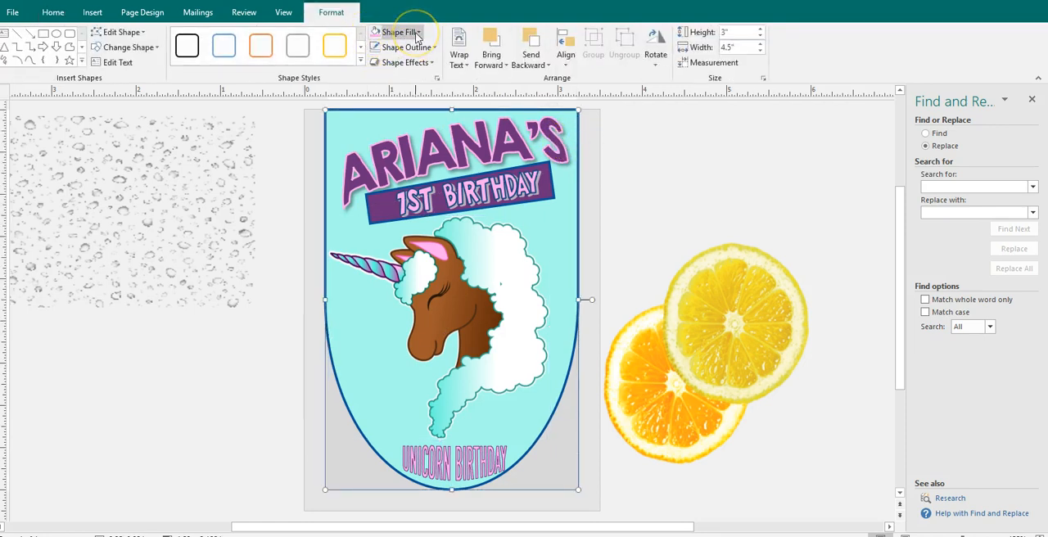
pyautogui.press('Delete')
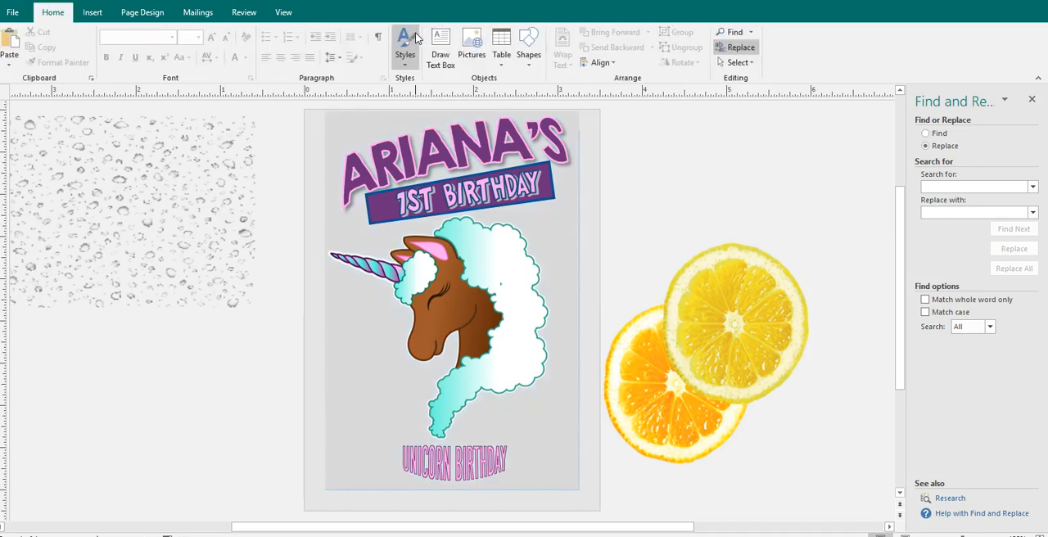
# - Fill the grey rectangle behind the artwork with the recently used turquoise
pyautogui.click(339, 375)
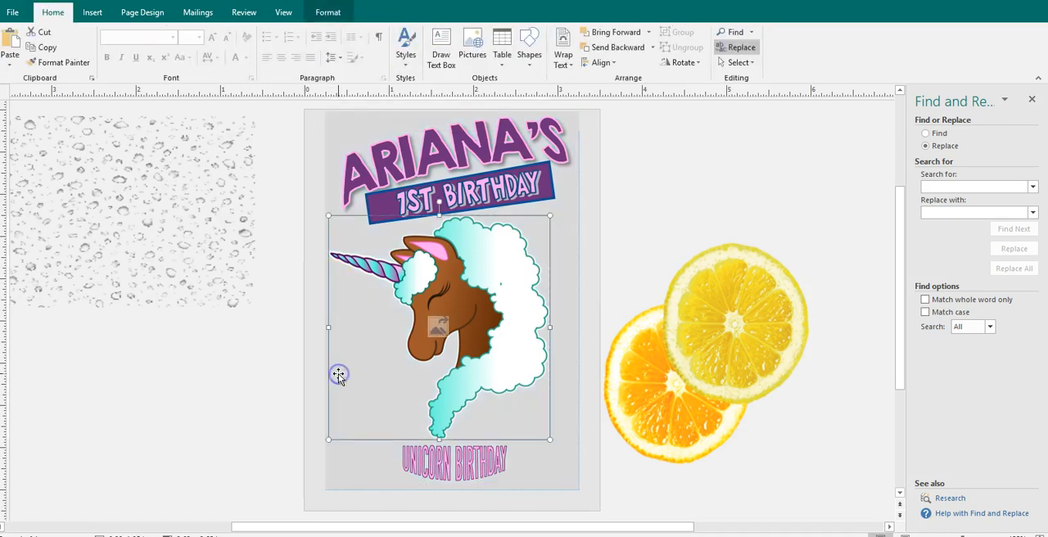
pyautogui.click(338, 481)
pyautogui.click(344, 183)
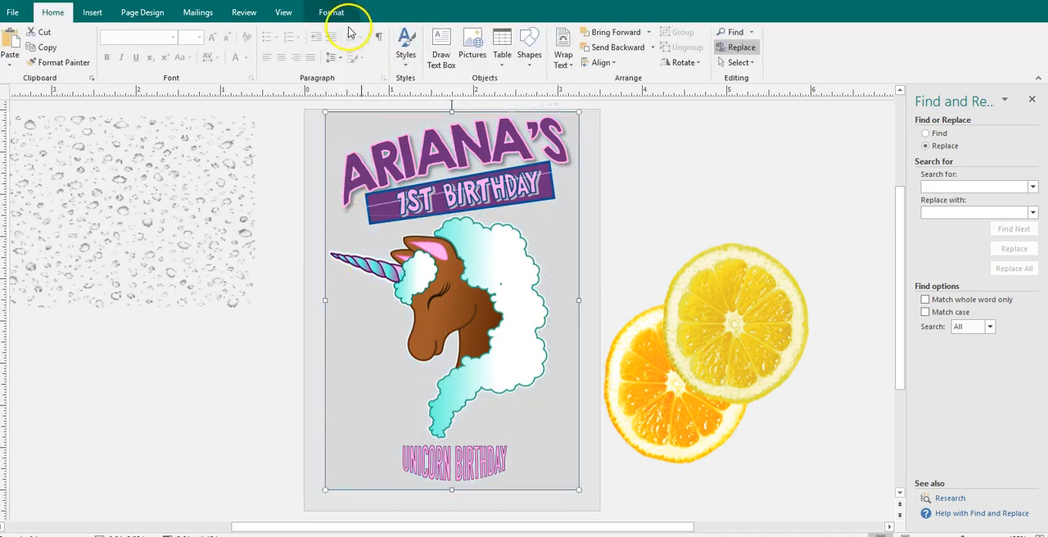
pyautogui.click(332, 12)
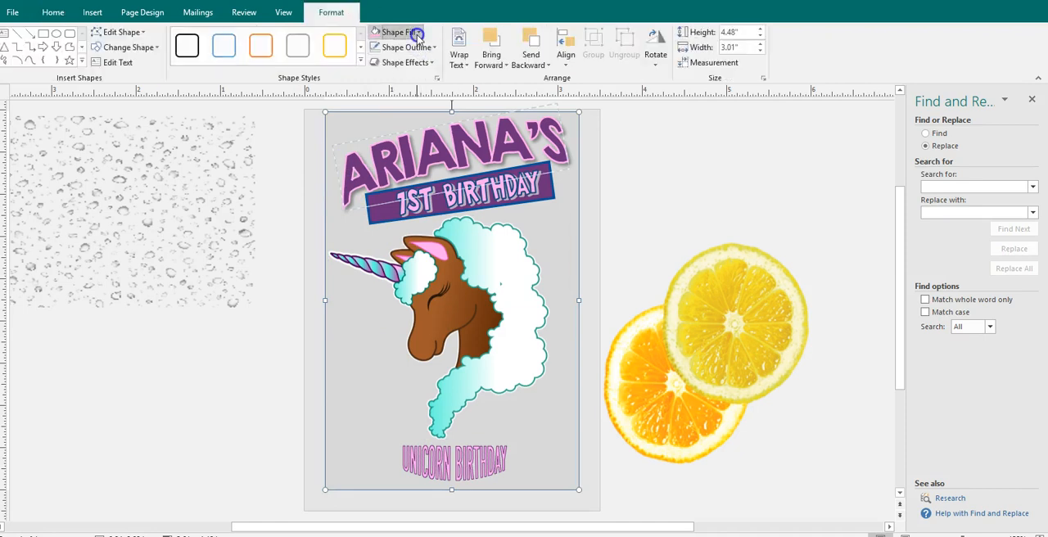
pyautogui.click(416, 34)
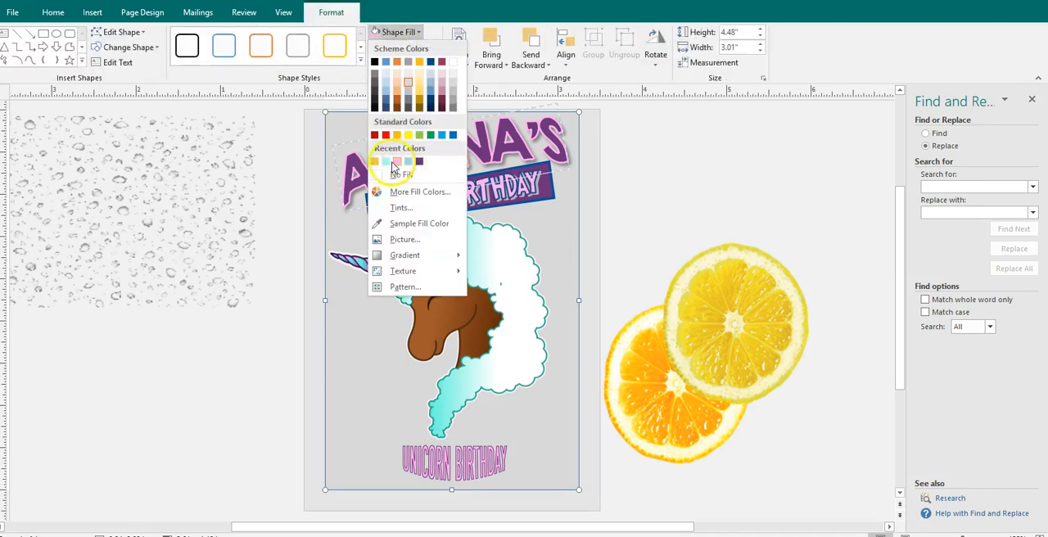
pyautogui.click(386, 162)
pyautogui.click(657, 169)
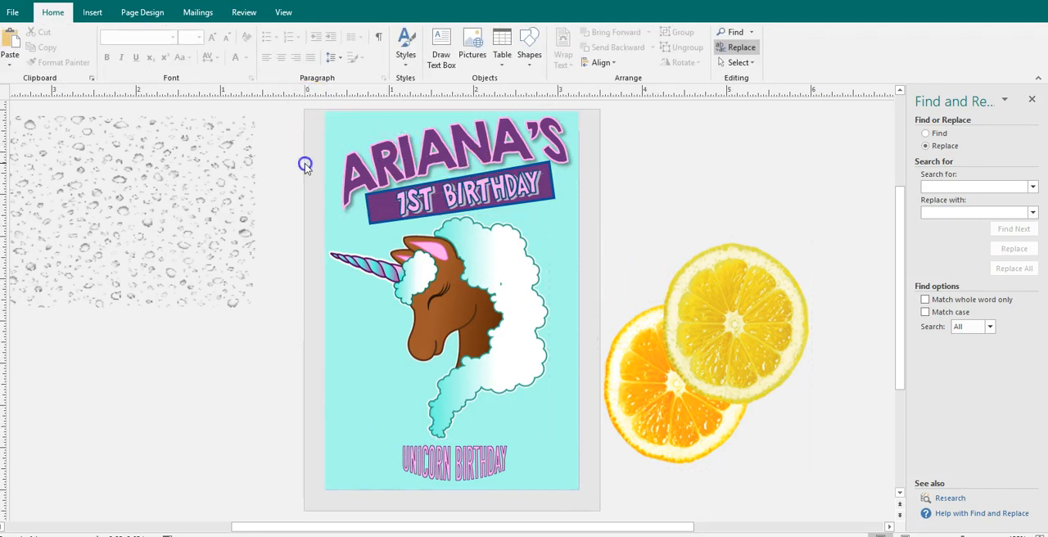
# - Set the page background to a solid fill in the recently used turquoise
pyautogui.click(151, 13)
pyautogui.click(904, 43)
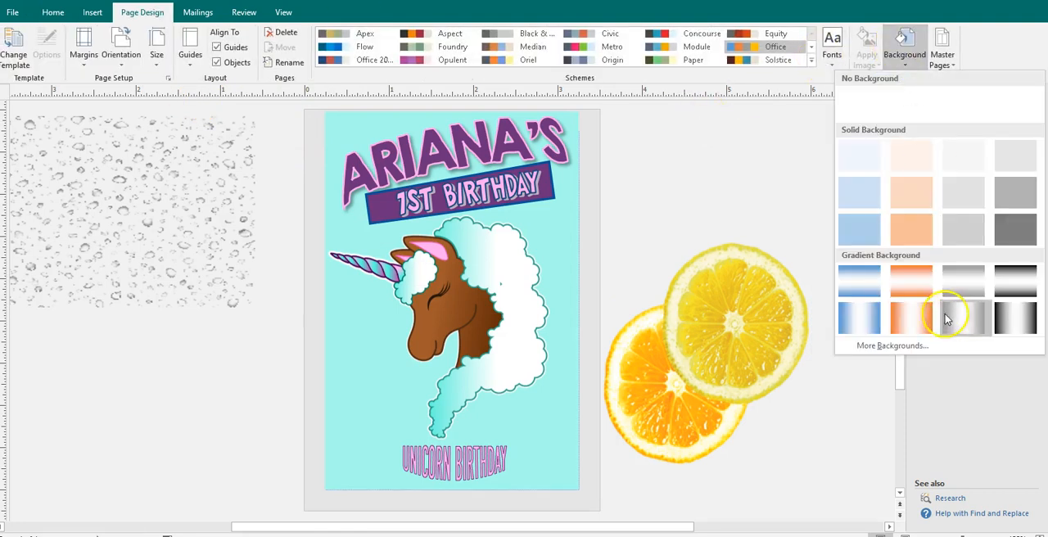
pyautogui.click(920, 348)
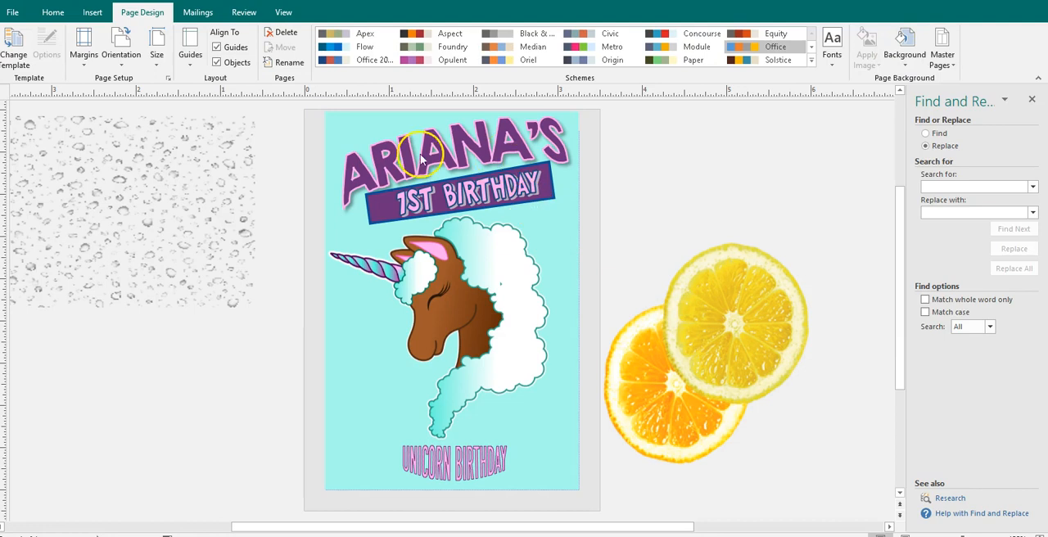
pyautogui.click(591, 279)
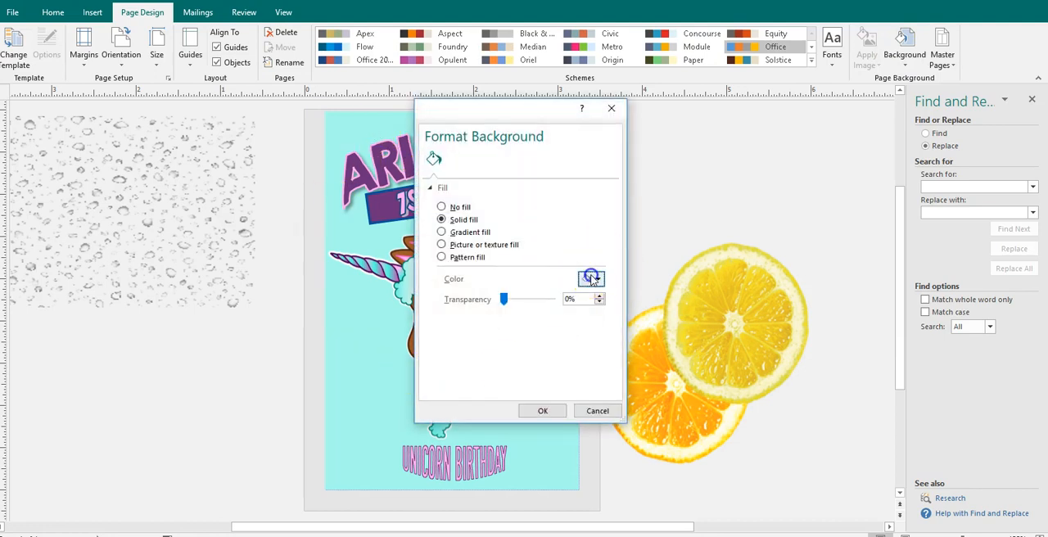
pyautogui.click(595, 401)
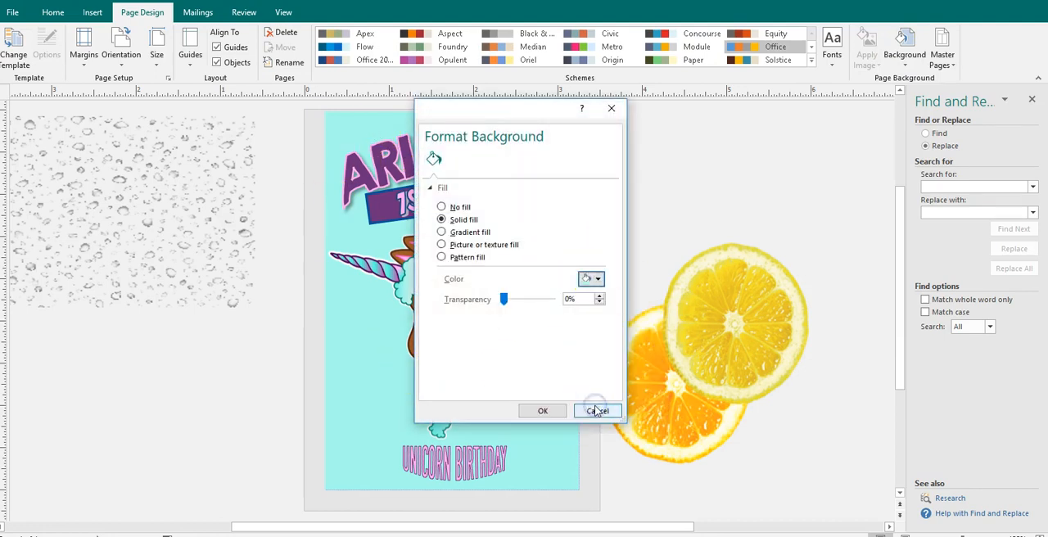
pyautogui.click(543, 410)
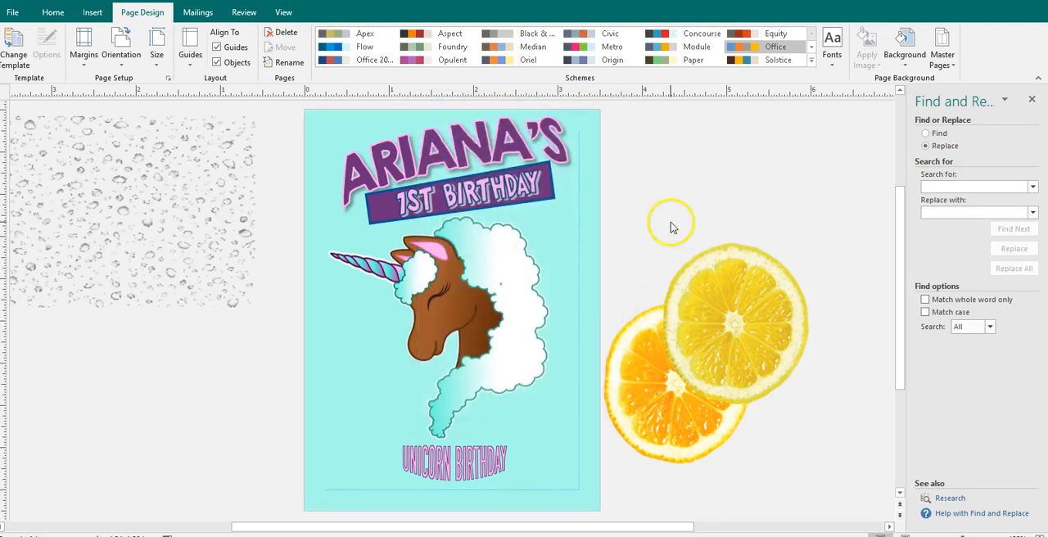
# - Delete the turquoise rectangle lying between the page background and the artwork
pyautogui.click(571, 280)
pyautogui.click(674, 197)
pyautogui.click(573, 226)
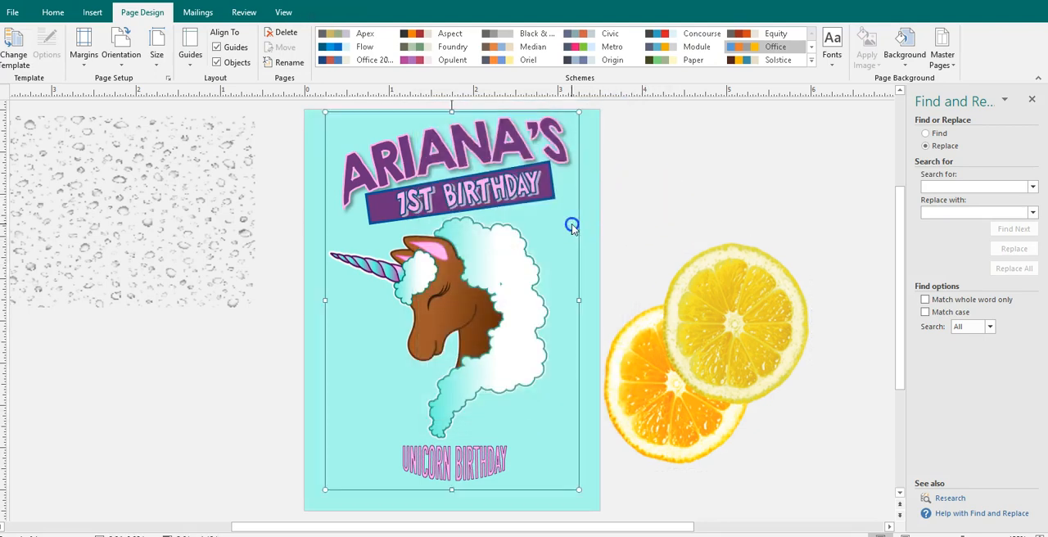
pyautogui.press('Escape')
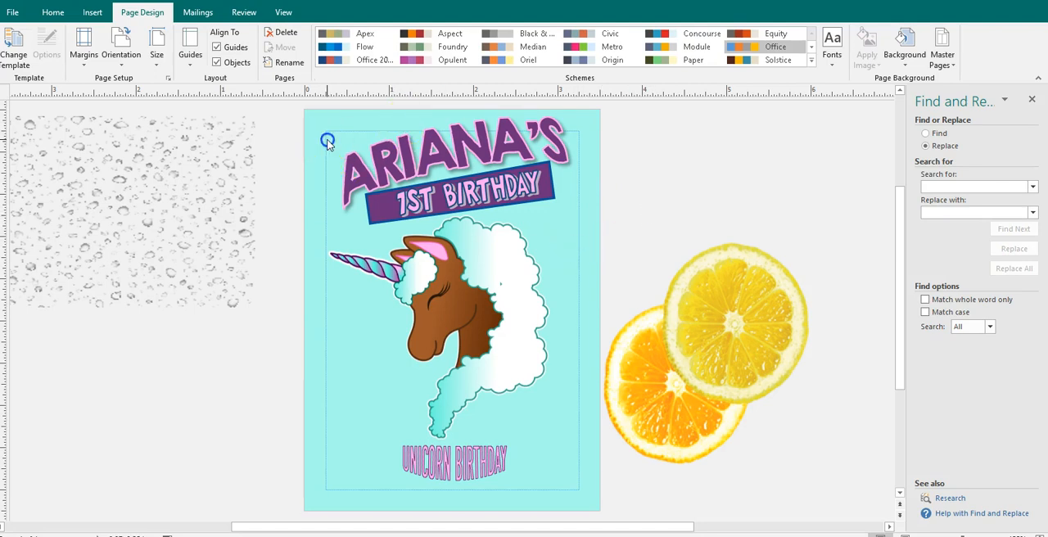
# - Delete the citrus slices picture beside the page and move the water droplets picture over the upper part of the label
pyautogui.click(703, 350)
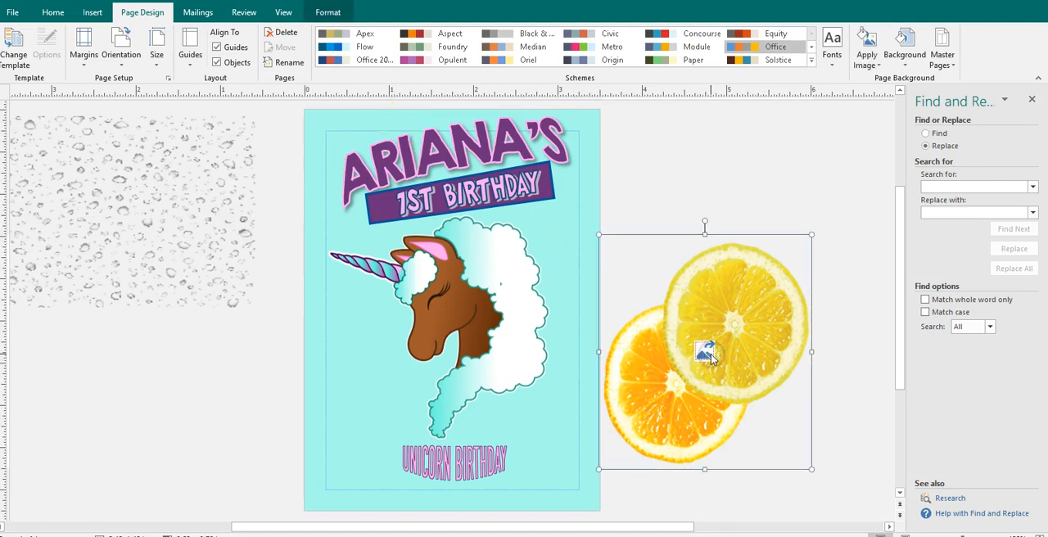
pyautogui.press('Delete')
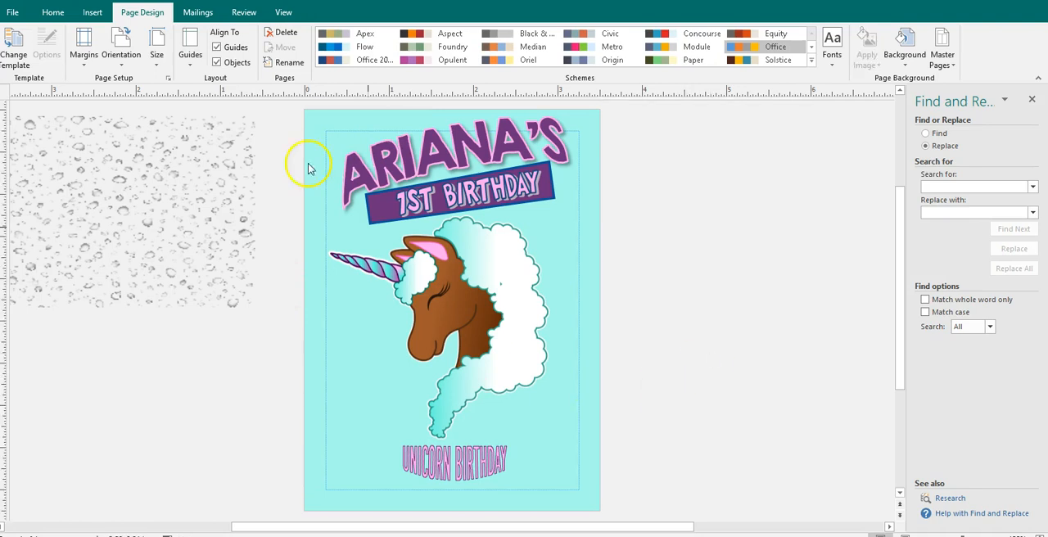
pyautogui.click(187, 221)
pyautogui.moveTo(186, 221); pyautogui.dragTo(524, 213)
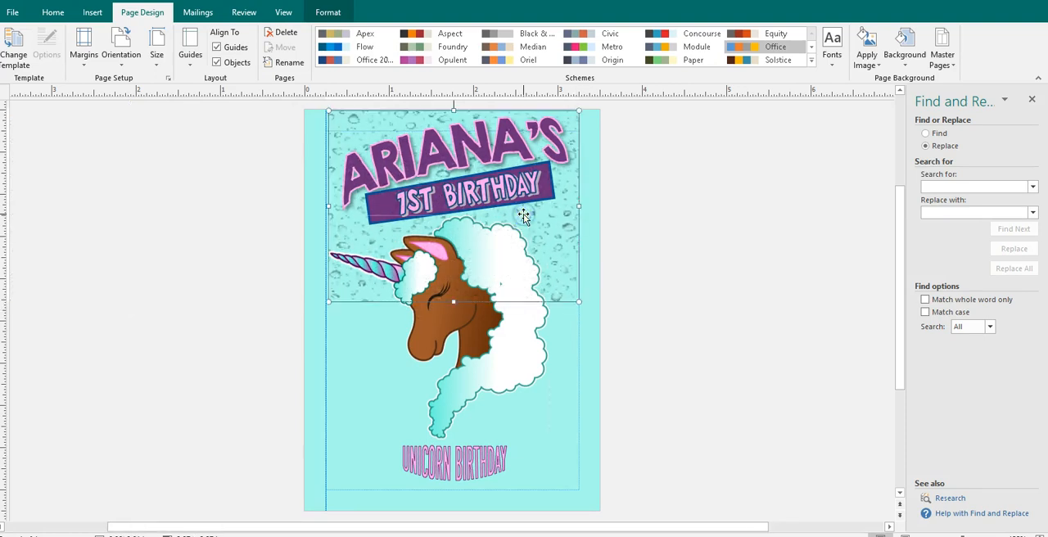
pyautogui.keyDown('ctrl'); pyautogui.click(453, 322); pyautogui.keyUp('ctrl')
pyautogui.moveTo(453, 322); pyautogui.dragTo(450, 341)
pyautogui.hotkey('ctrl', 'z')
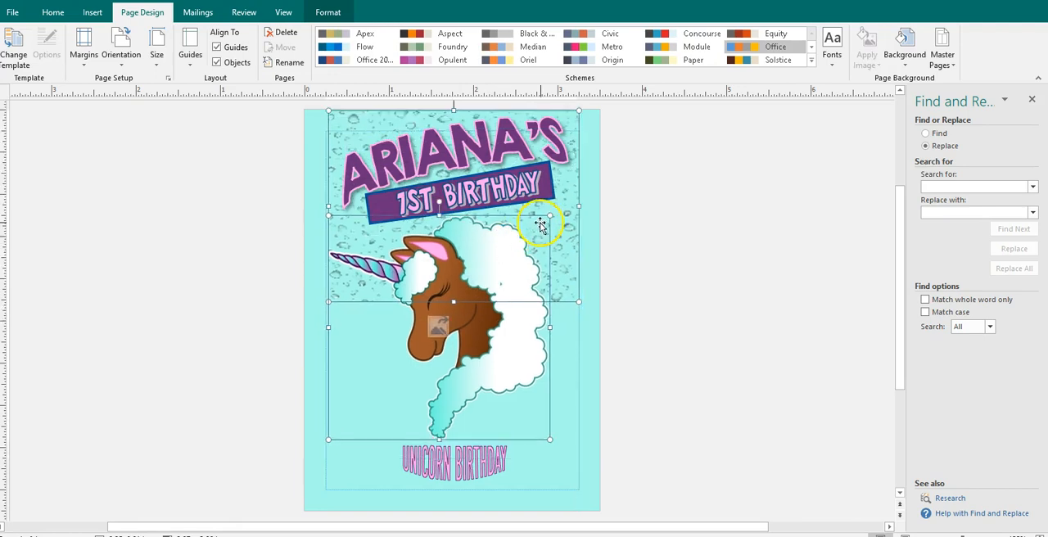
# - Stretch the water droplets picture down to the page's lower margin guide so it covers the label
pyautogui.click(579, 221)
pyautogui.moveTo(463, 300); pyautogui.dragTo(449, 492)
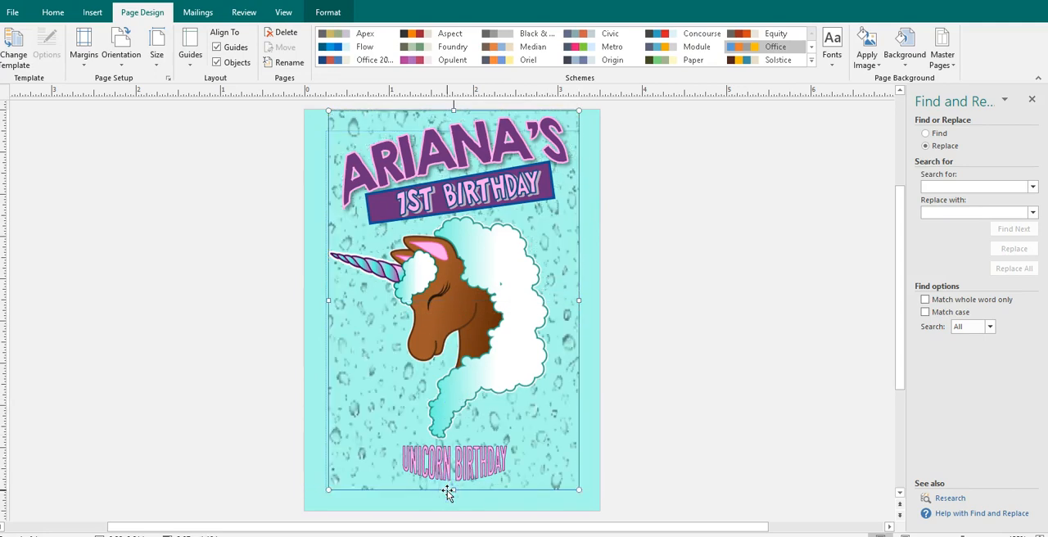
pyautogui.click(780, 330)
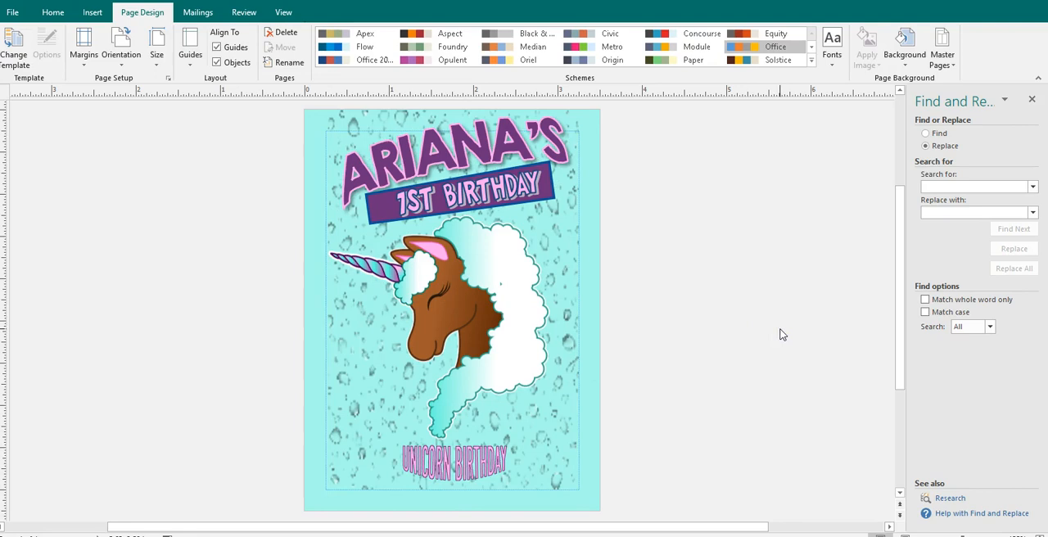
# - Save the label in the PPT folder as a PNG Portable Network Graphics file named Juice Pouch - Unicorn
pyautogui.click(10, 14)
pyautogui.click(24, 143)
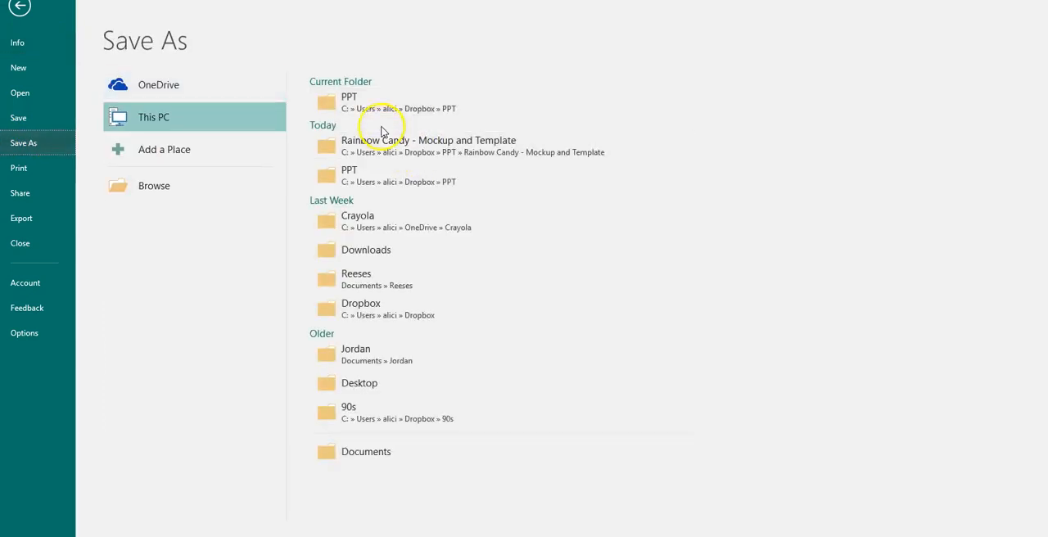
pyautogui.click(365, 107)
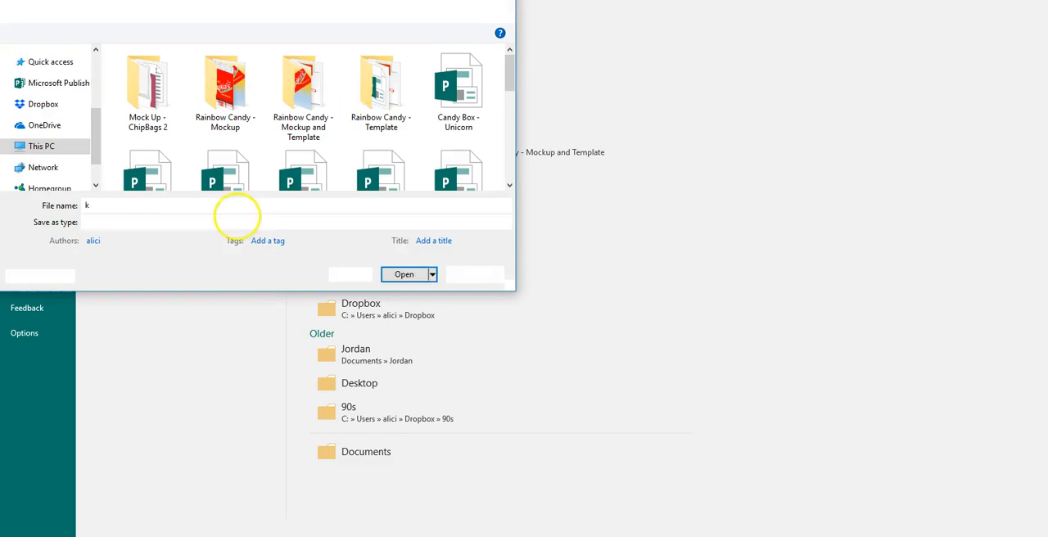
pyautogui.write('Jui')
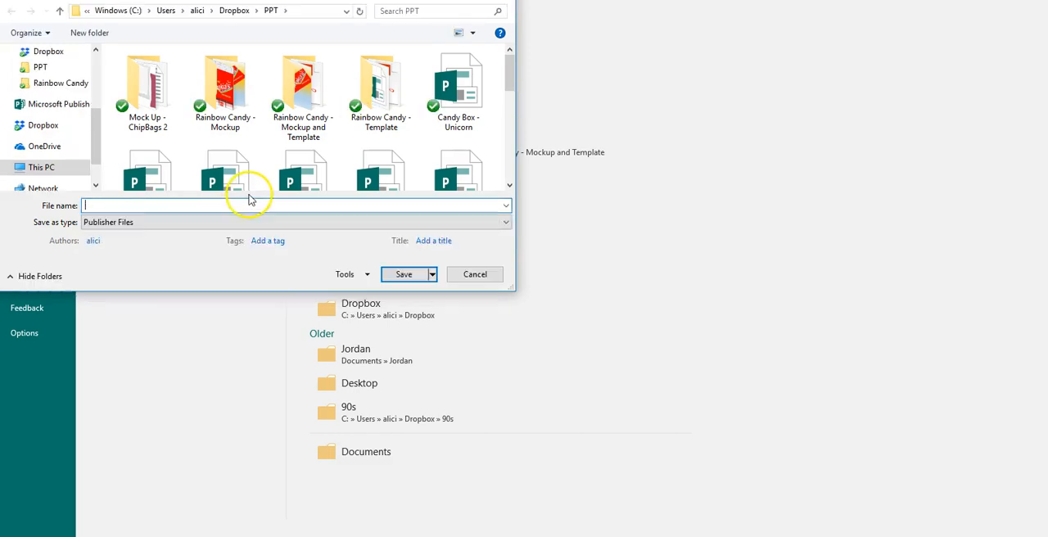
pyautogui.write('ce P')
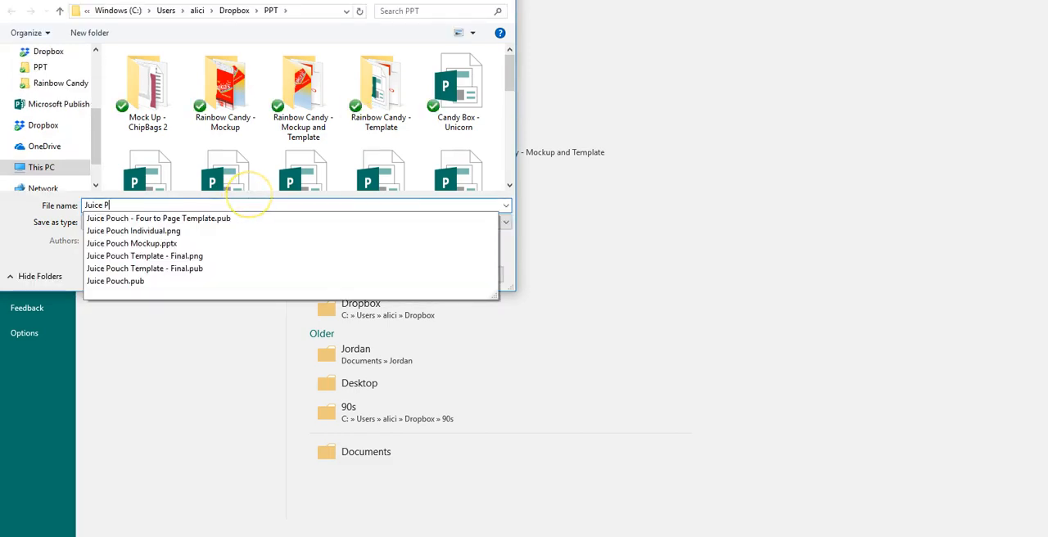
pyautogui.write('ouch - Unicorn')
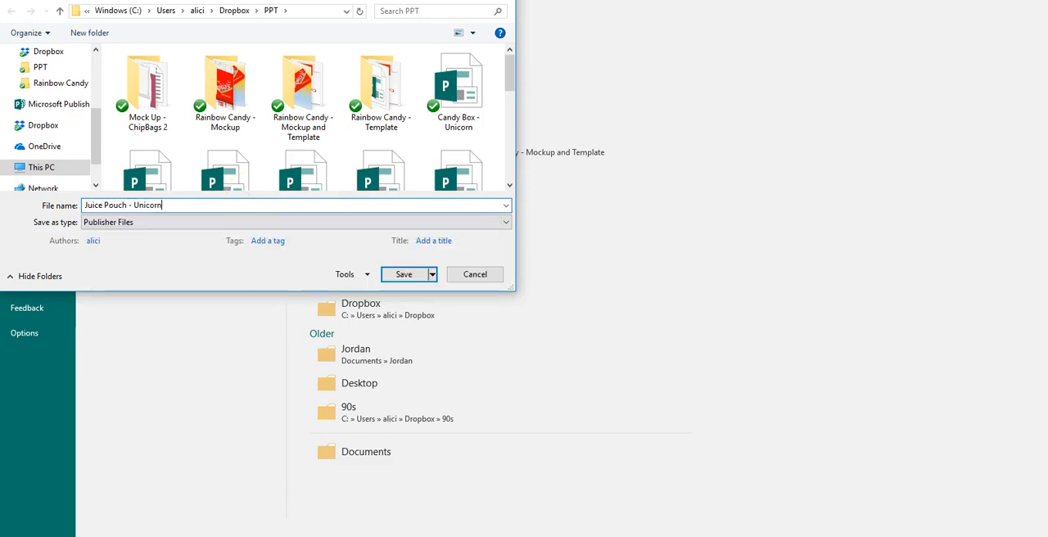
pyautogui.click(229, 222)
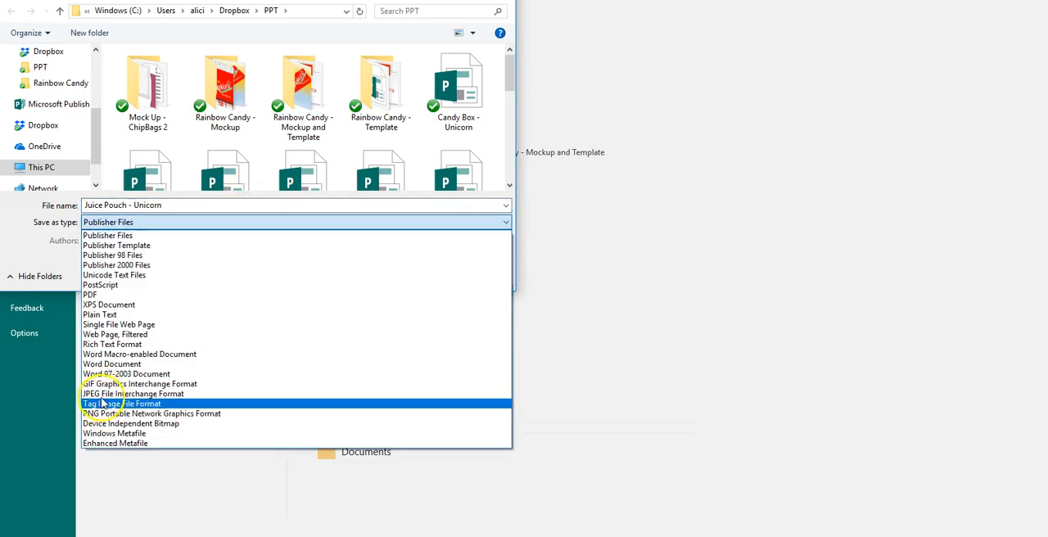
pyautogui.click(100, 414)
pyautogui.click(399, 311)
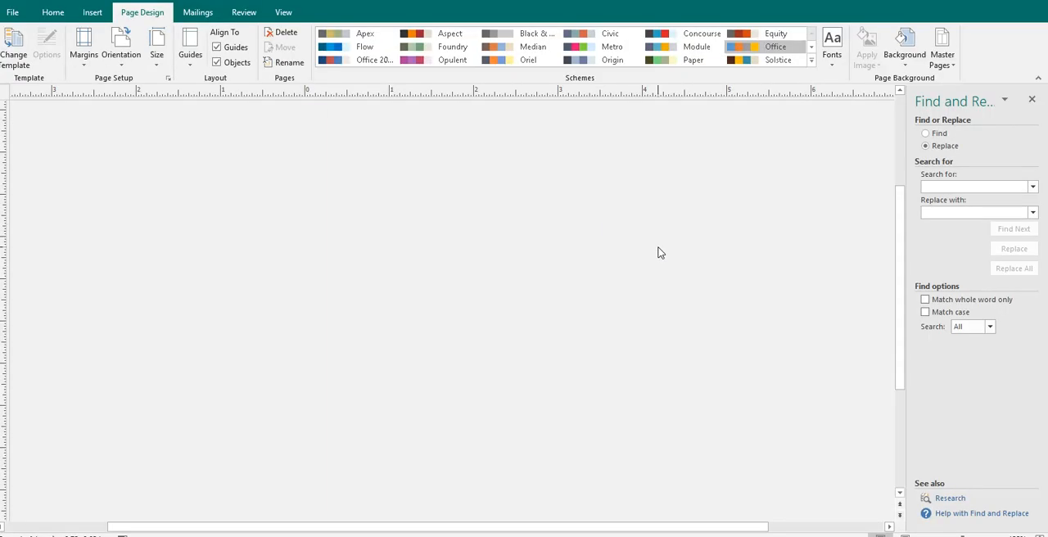
pyautogui.click(665, 267)
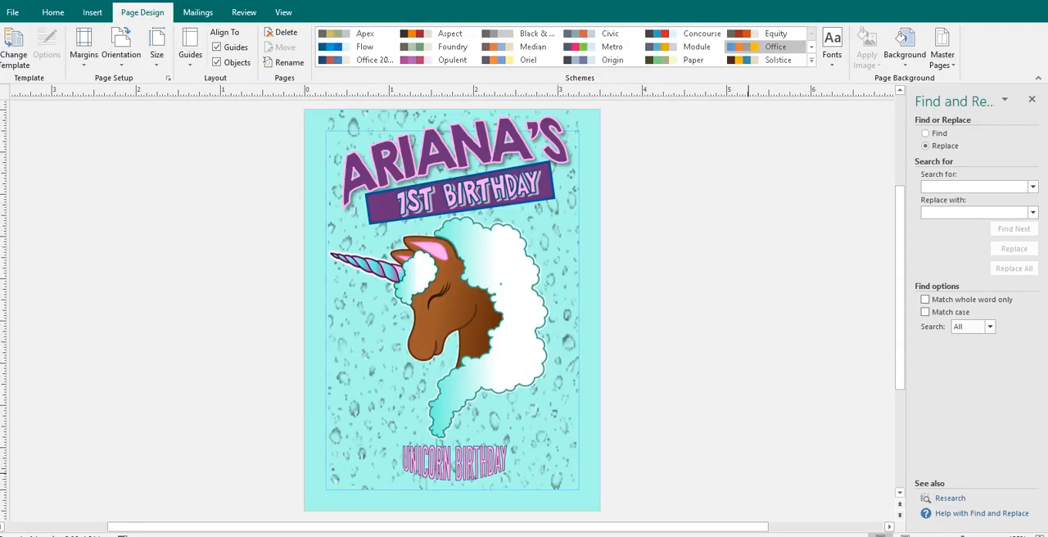
# - Switch to the Publisher sheet with four juice pouch labels and view the Format Picture settings of the upper-left label
pyautogui.click(854, 495)
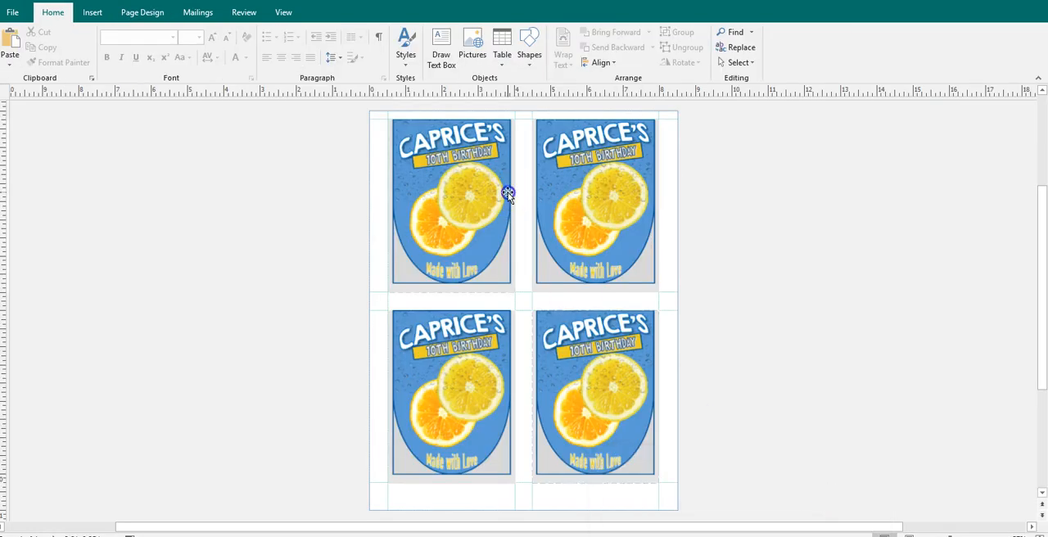
pyautogui.click(508, 192)
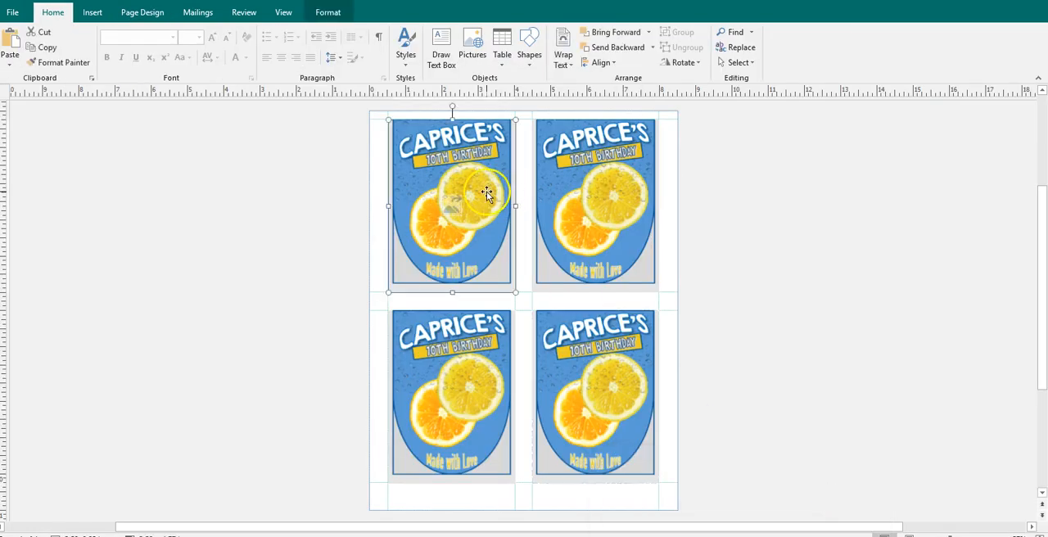
pyautogui.rightClick(487, 194)
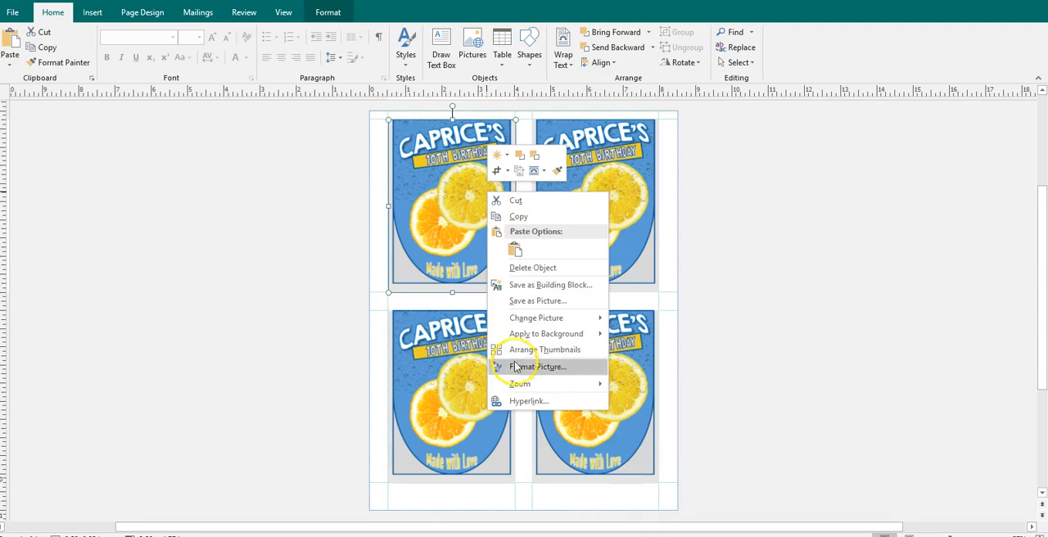
pyautogui.click(515, 370)
pyautogui.click(640, 414)
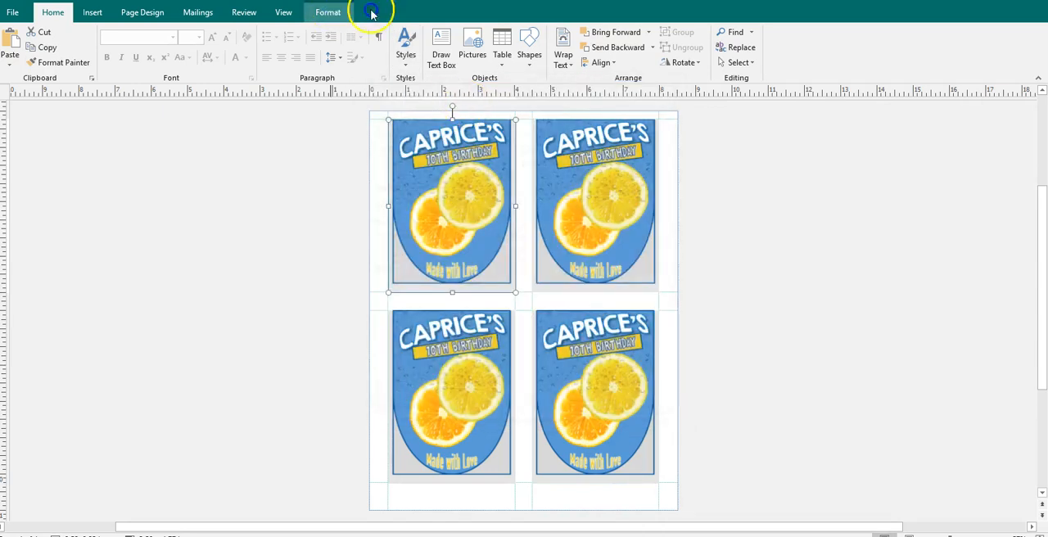
# - Try to replace the upper-left citrus label picture with the unicorn label image from the PPT folder
pyautogui.click(371, 13)
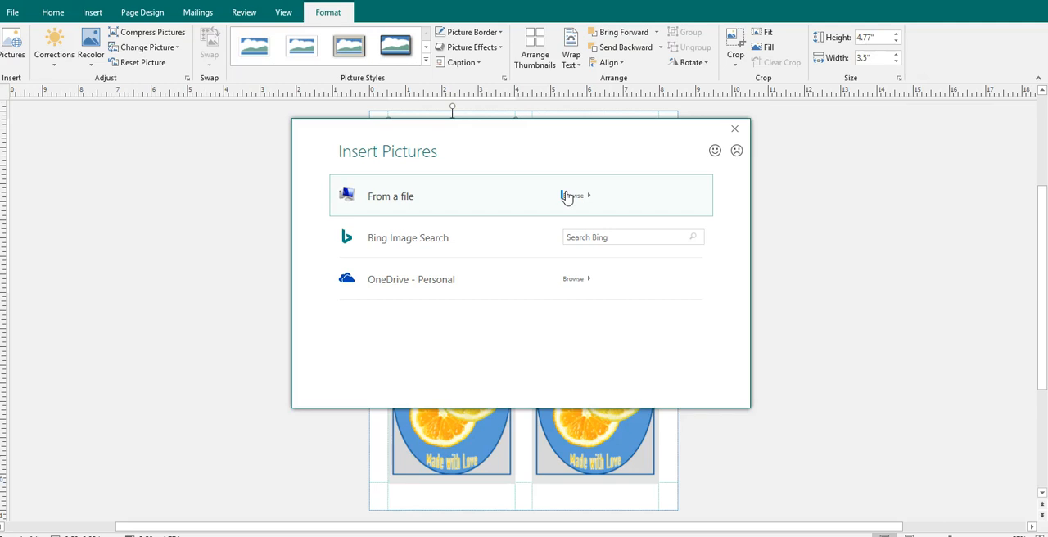
pyautogui.click(567, 197)
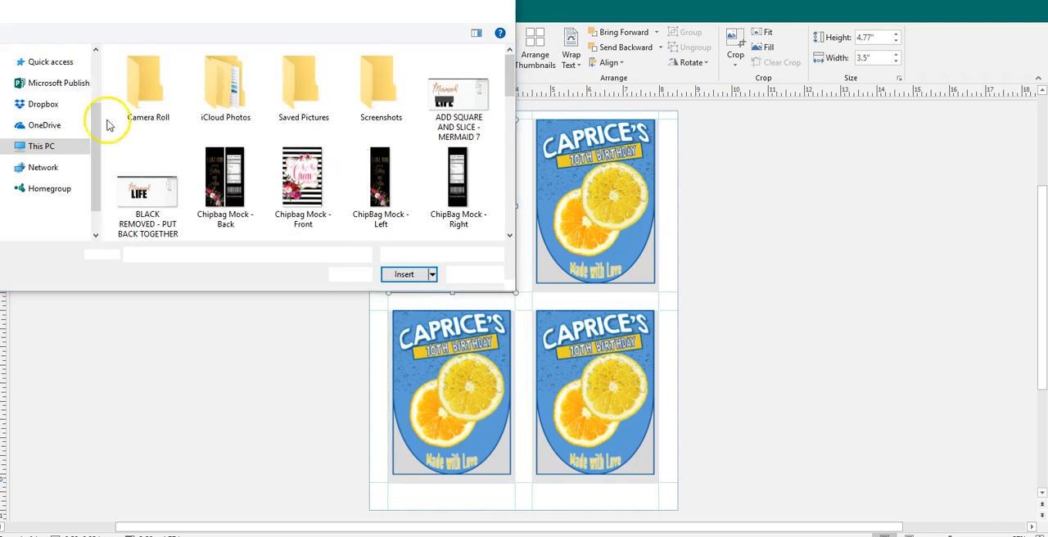
pyautogui.click(51, 118)
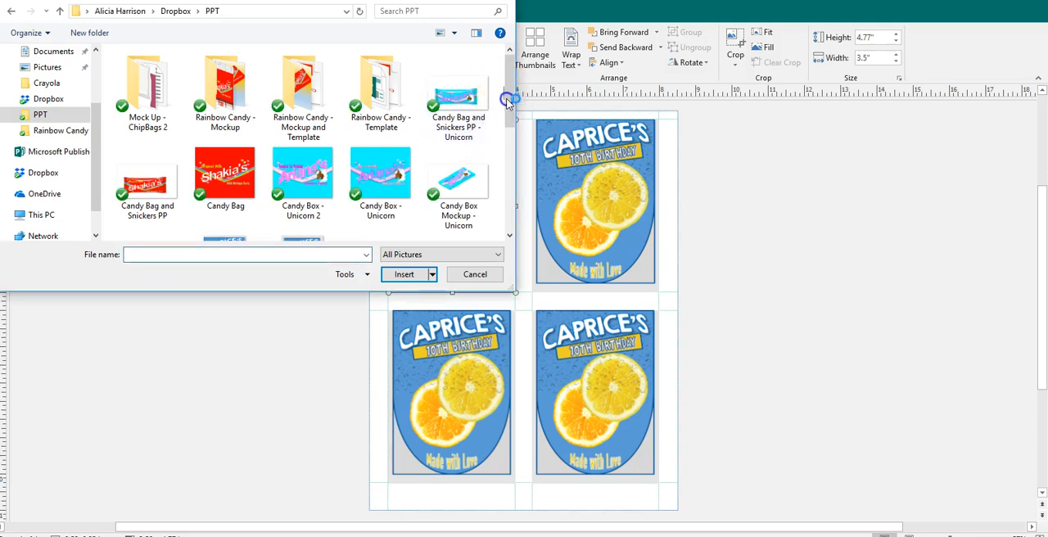
pyautogui.moveTo(509, 110); pyautogui.dragTo(503, 194)
pyautogui.doubleClick(381, 143)
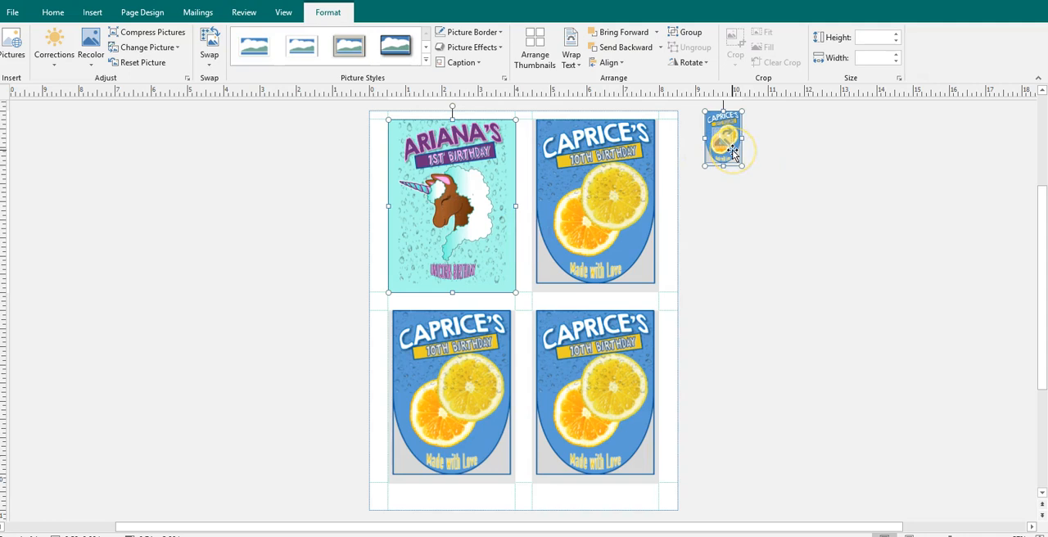
# - Delete the selected label pictures, and undo both that deletion and the picture replacement
pyautogui.press('Delete')
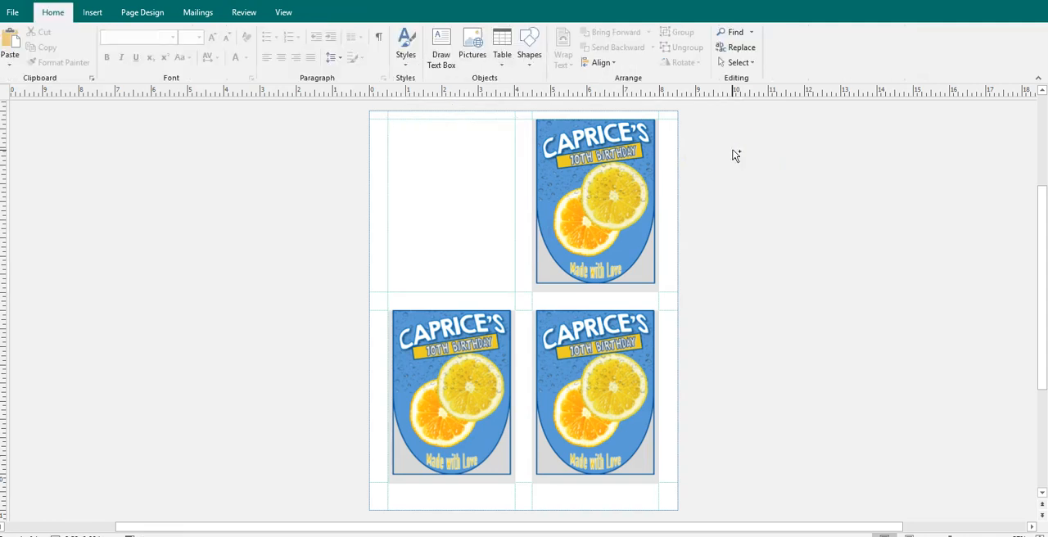
pyautogui.hotkey('ctrl', 'z')
pyautogui.hotkey('ctrl', 'z')
# - Move the upper-left citrus label off the page and insert the Juice Pouch - Unicorn PNG from the PPT folder in its place
pyautogui.moveTo(485, 202); pyautogui.dragTo(291, 220)
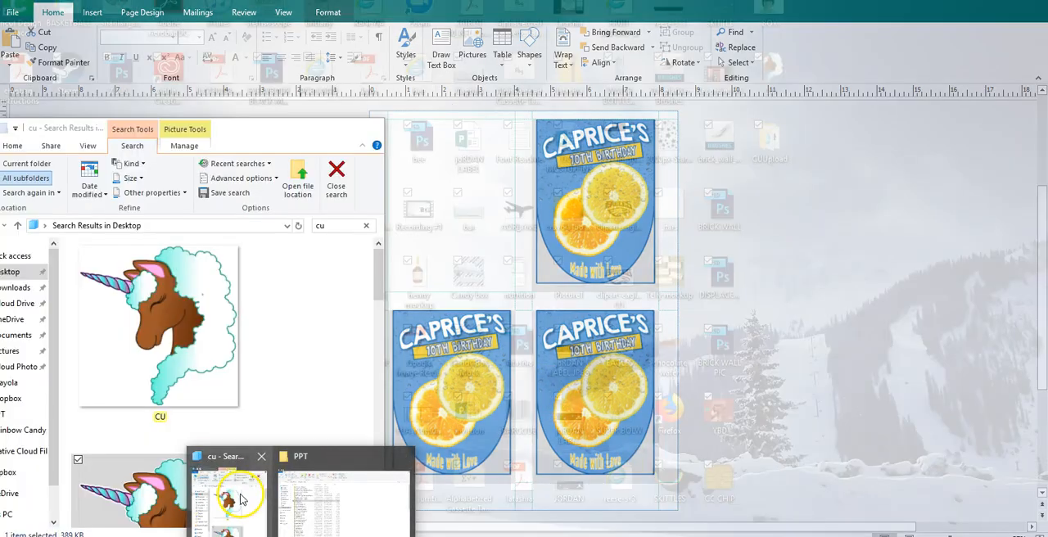
pyautogui.click(220, 491)
pyautogui.click(24, 415)
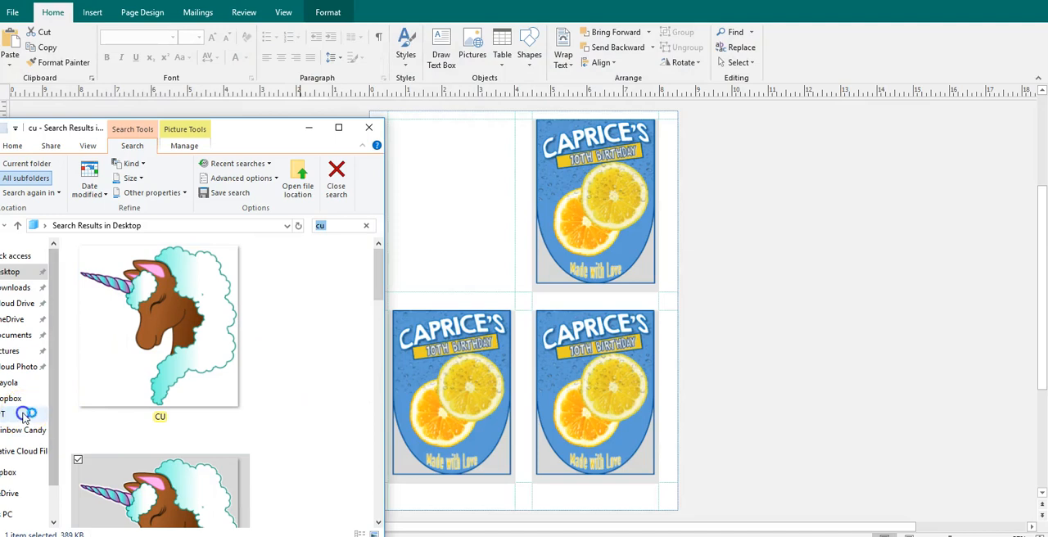
pyautogui.moveTo(378, 302); pyautogui.dragTo(368, 503)
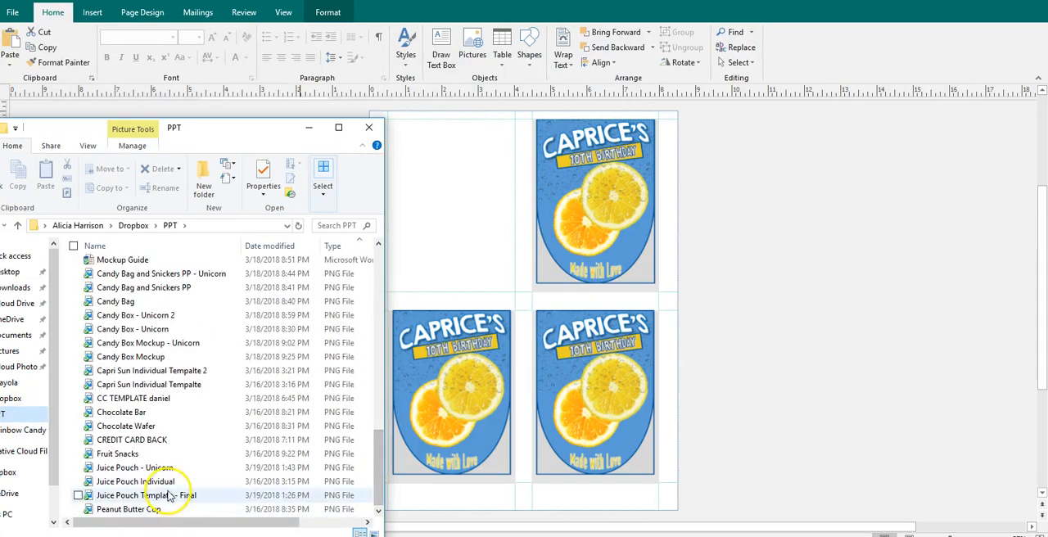
pyautogui.click(155, 468)
pyautogui.moveTo(472, 240); pyautogui.dragTo(426, 211)
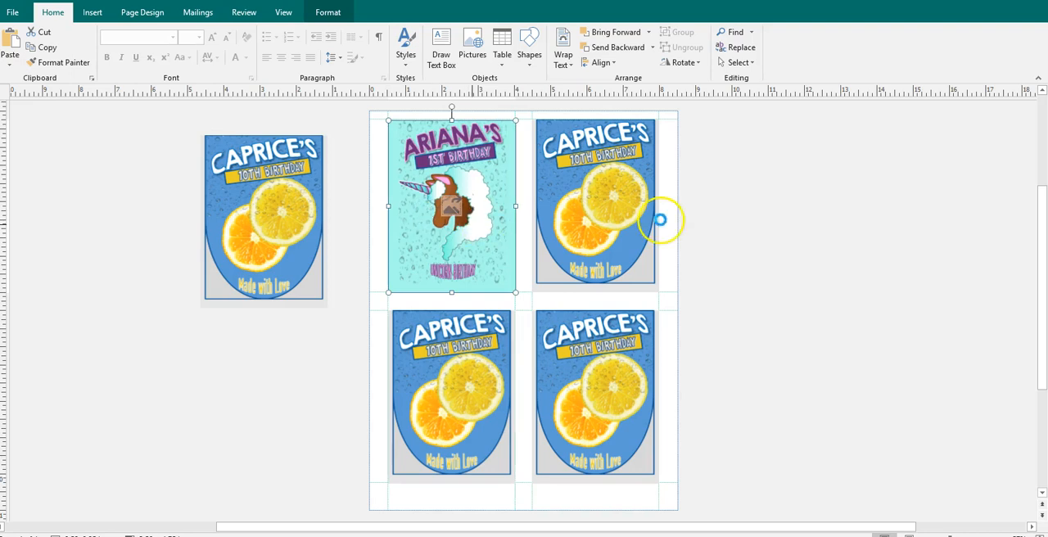
# - Replace the three remaining citrus labels on the sheet with the unicorn label picture
pyautogui.moveTo(614, 217)
pyautogui.mouseDown()
pyautogui.moveTo(660, 222)
pyautogui.moveTo(614, 218)
pyautogui.mouseUp()
pyautogui.click(484, 331)
pyautogui.moveTo(443, 351); pyautogui.dragTo(560, 352)
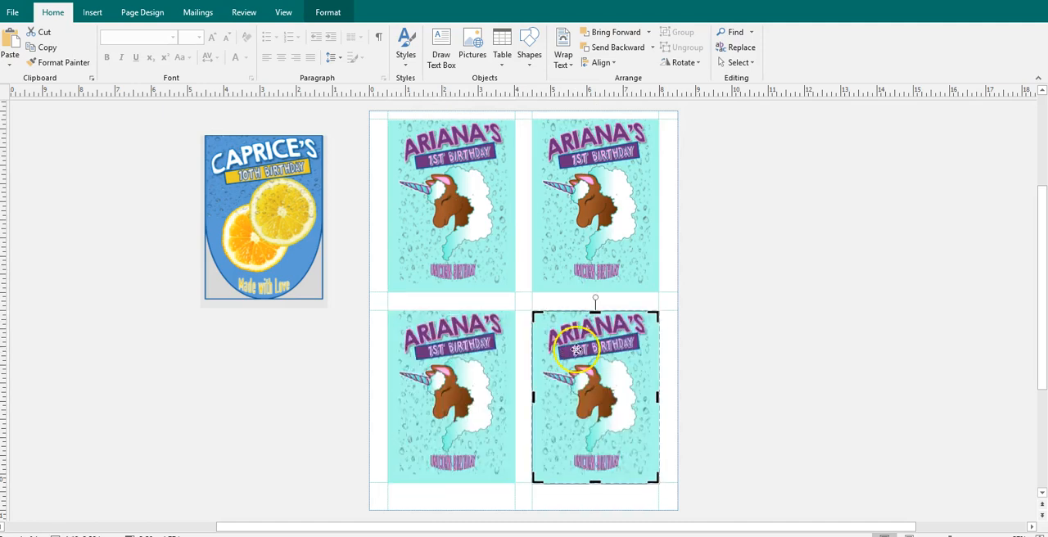
pyautogui.click(775, 370)
# - Copy the upper-left unicorn label, paste a duplicate onto the sheet, and delete that duplicate
pyautogui.click(424, 215)
pyautogui.rightClick(425, 216)
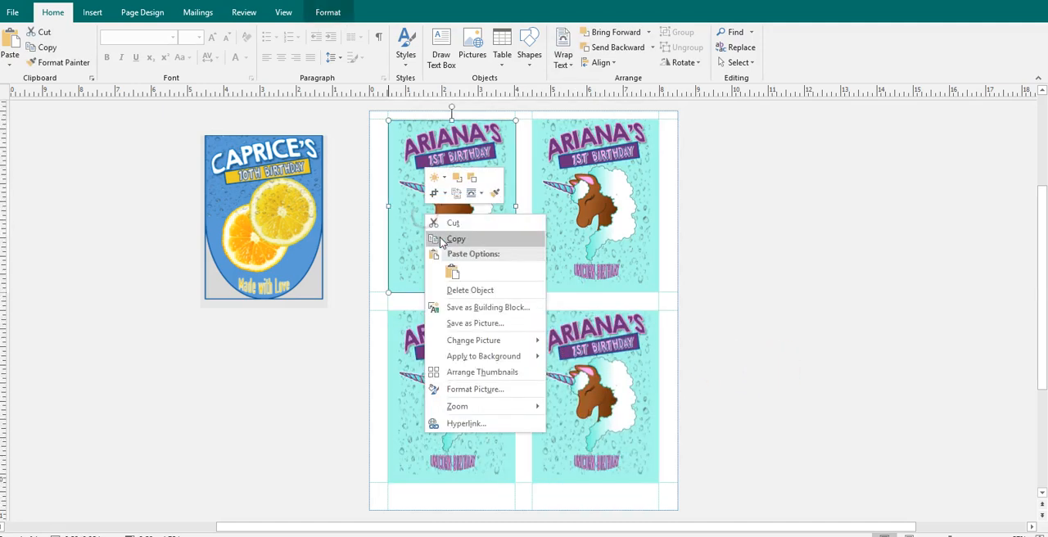
pyautogui.click(441, 240)
pyautogui.click(614, 192)
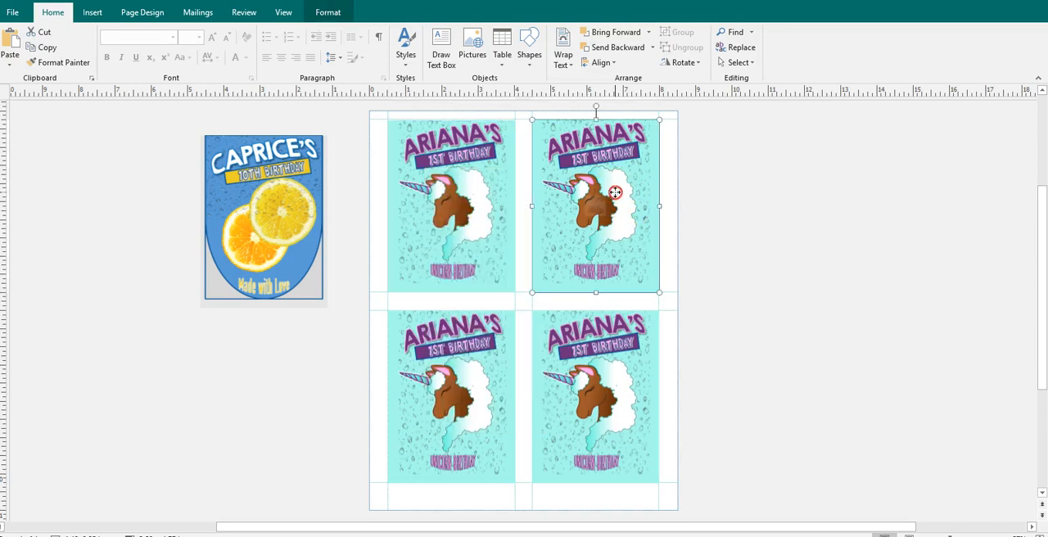
pyautogui.rightClick(616, 197)
pyautogui.click(638, 249)
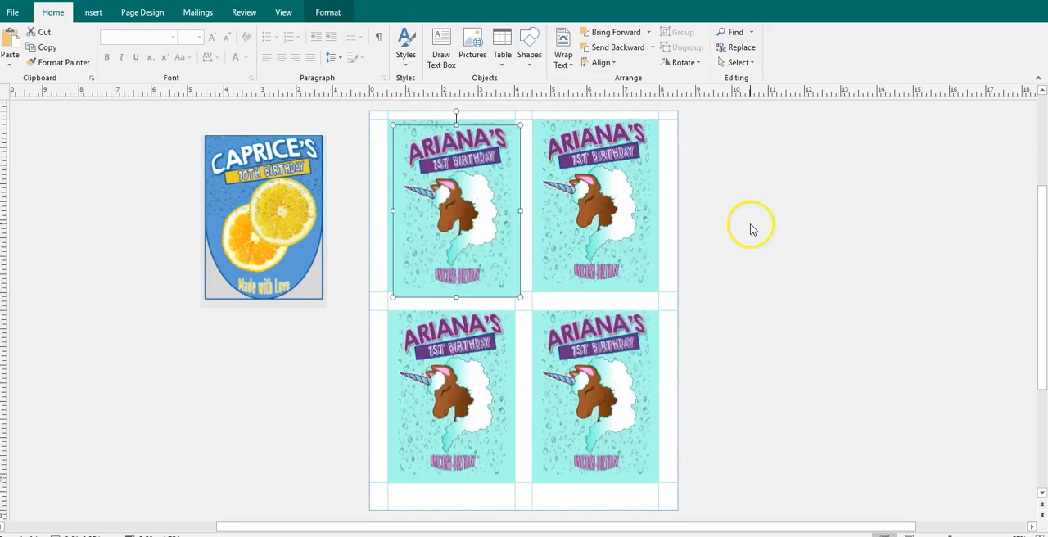
pyautogui.moveTo(456, 211); pyautogui.dragTo(542, 213)
pyautogui.click(484, 217)
pyautogui.press('Delete')
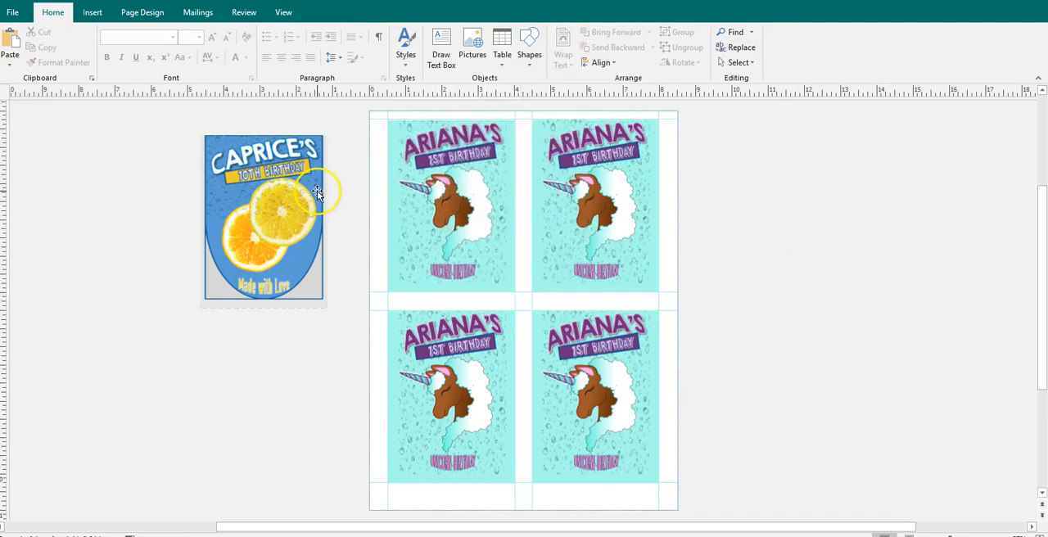
# - Switch to the Juice Pouch Mockup presentation in PowerPoint, move the clear pouch off the citrus label and select the label picture
pyautogui.moveTo(802, 536)
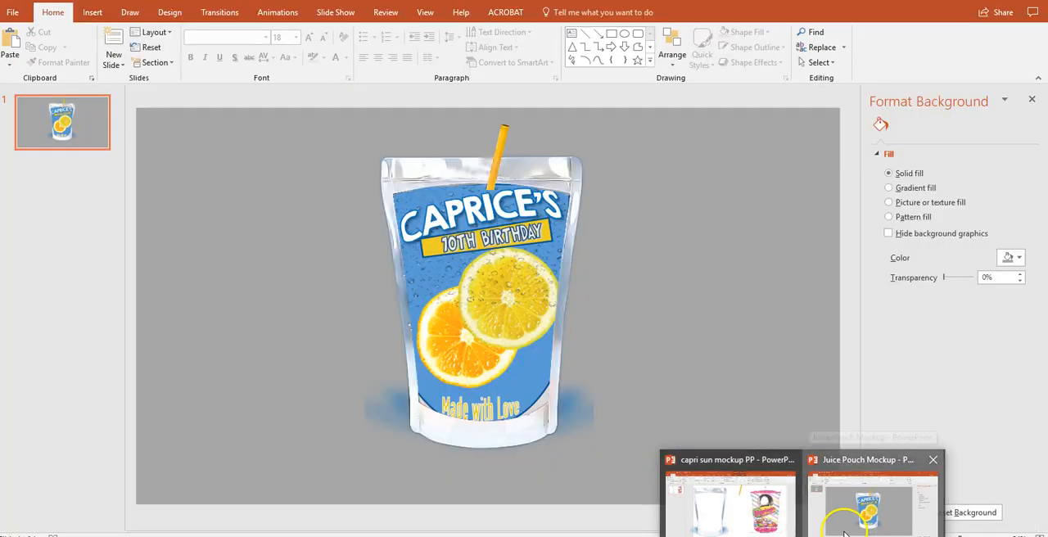
pyautogui.click(843, 528)
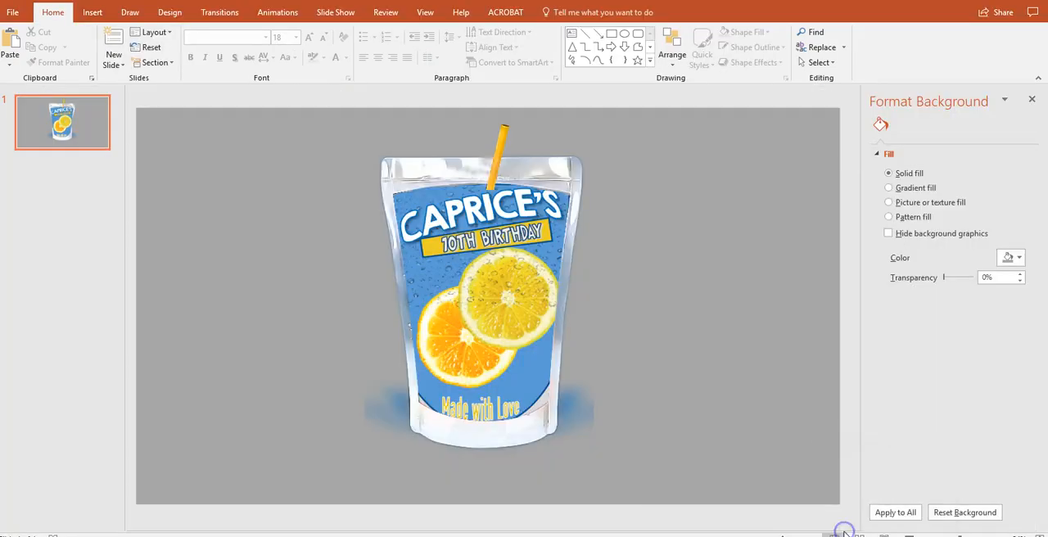
pyautogui.click(524, 338)
pyautogui.moveTo(535, 305); pyautogui.dragTo(332, 284)
pyautogui.click(530, 296)
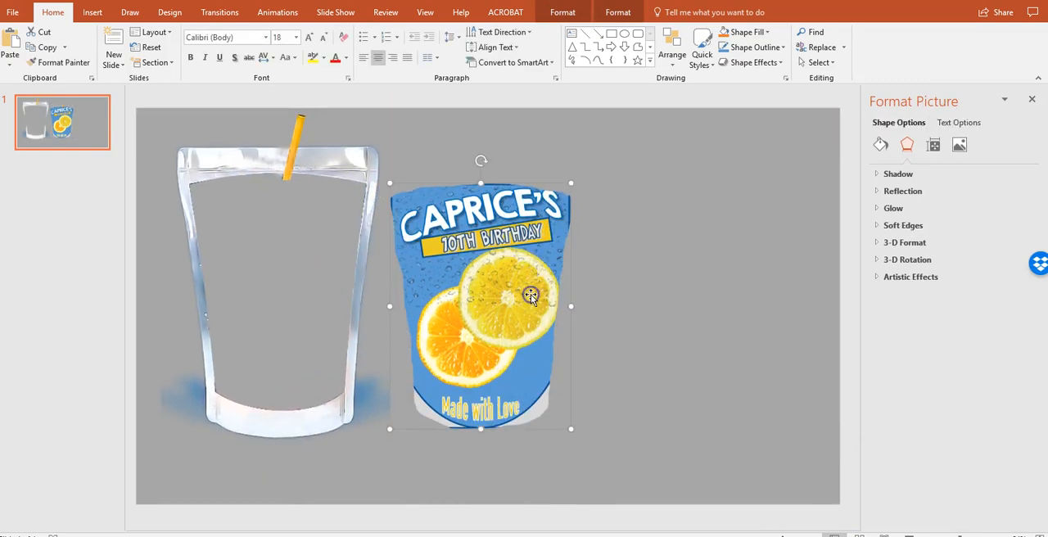